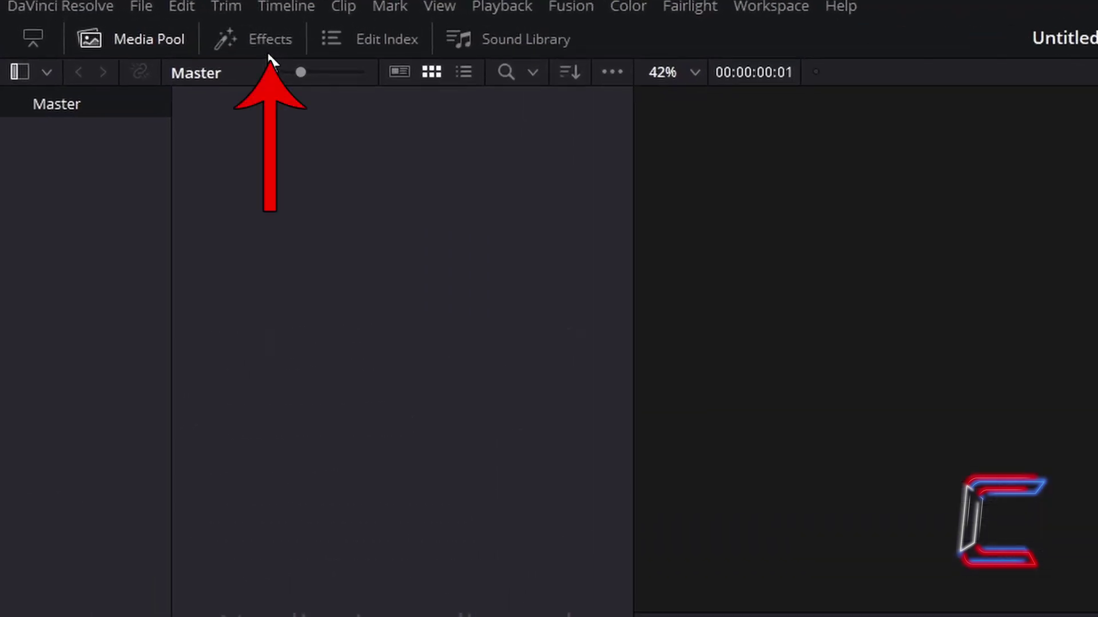
Drag a Fusion Composition from Toolbox > Effects onto the start of track V1
{"action": "left_click", "coordinate": [269, 50]}
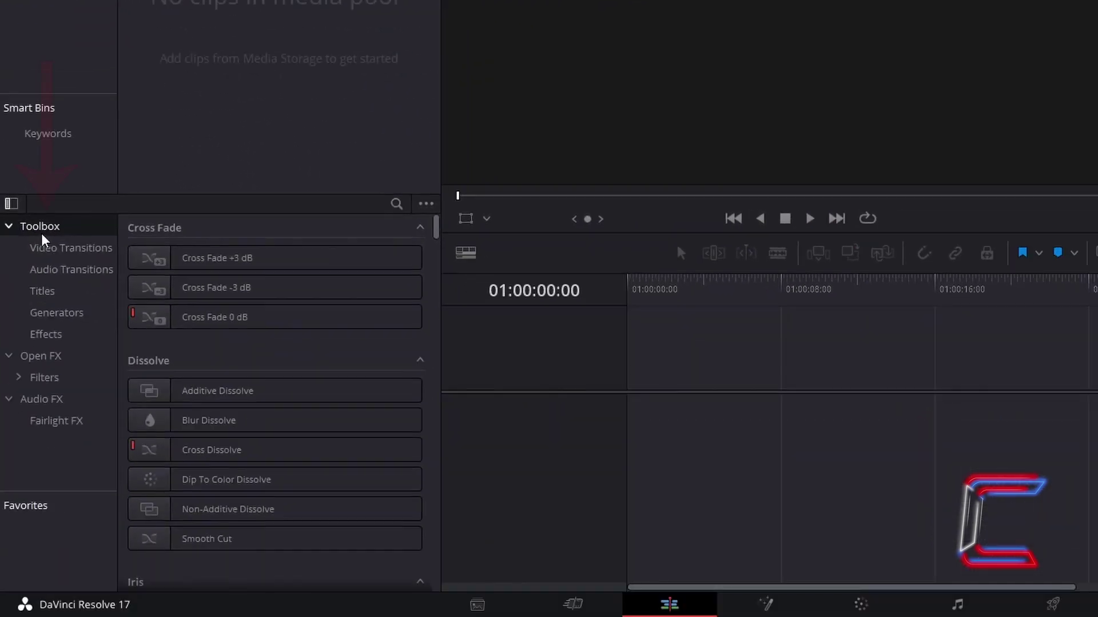
{"action": "left_click", "coordinate": [89, 341]}
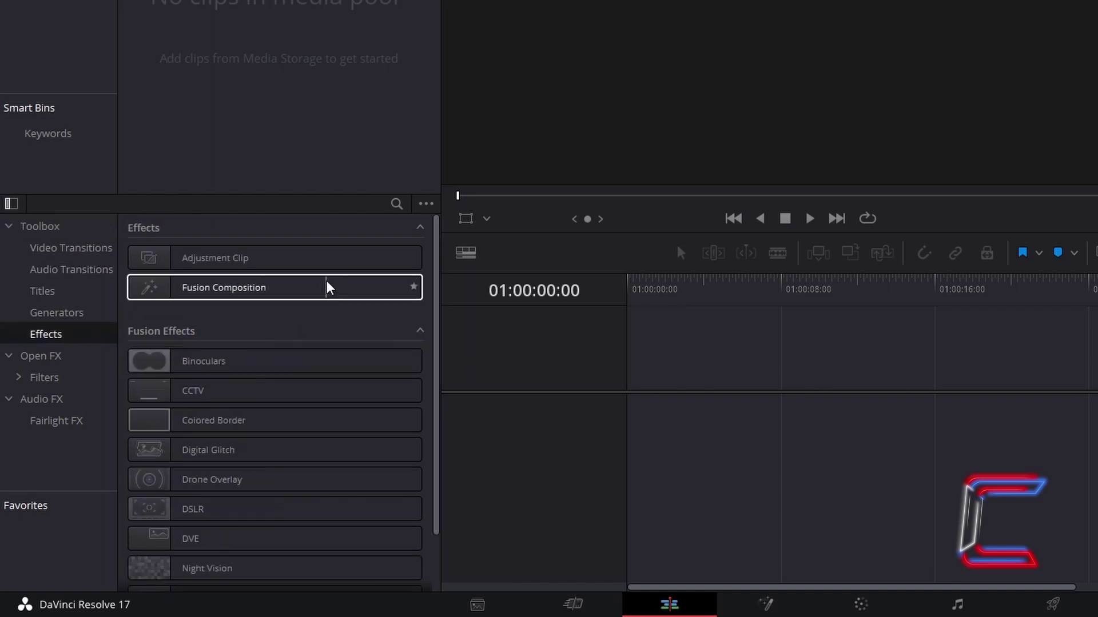
{"action": "left_click_drag", "start_coordinate": [329, 288], "coordinate": [629, 380]}
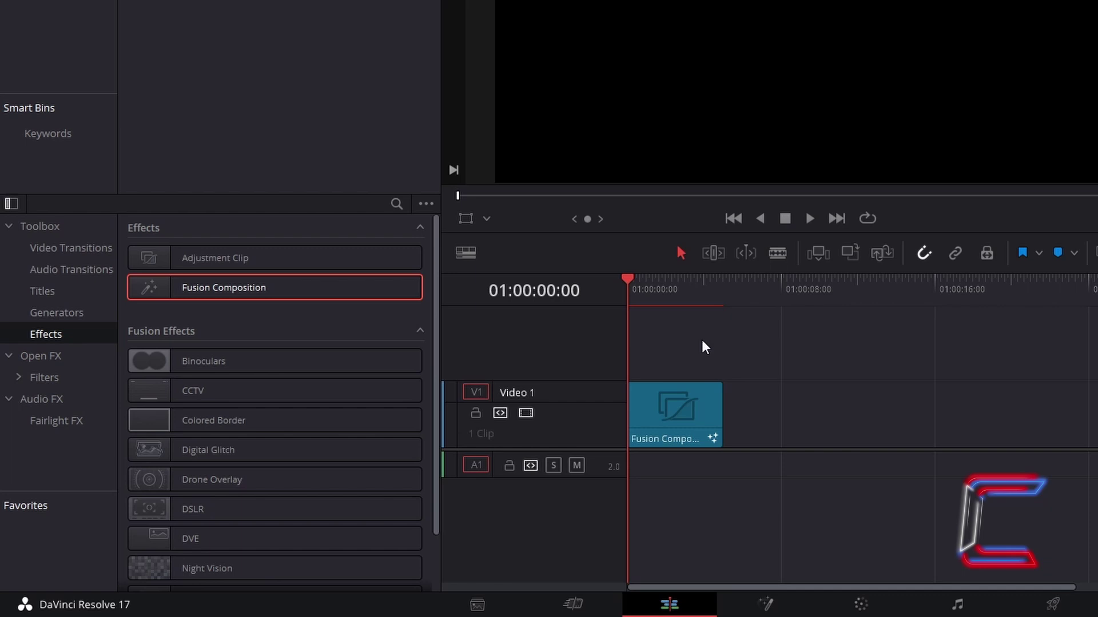
Change the Fusion Composition clip's duration to 00:00:10:00
{"action": "left_click", "coordinate": [678, 406]}
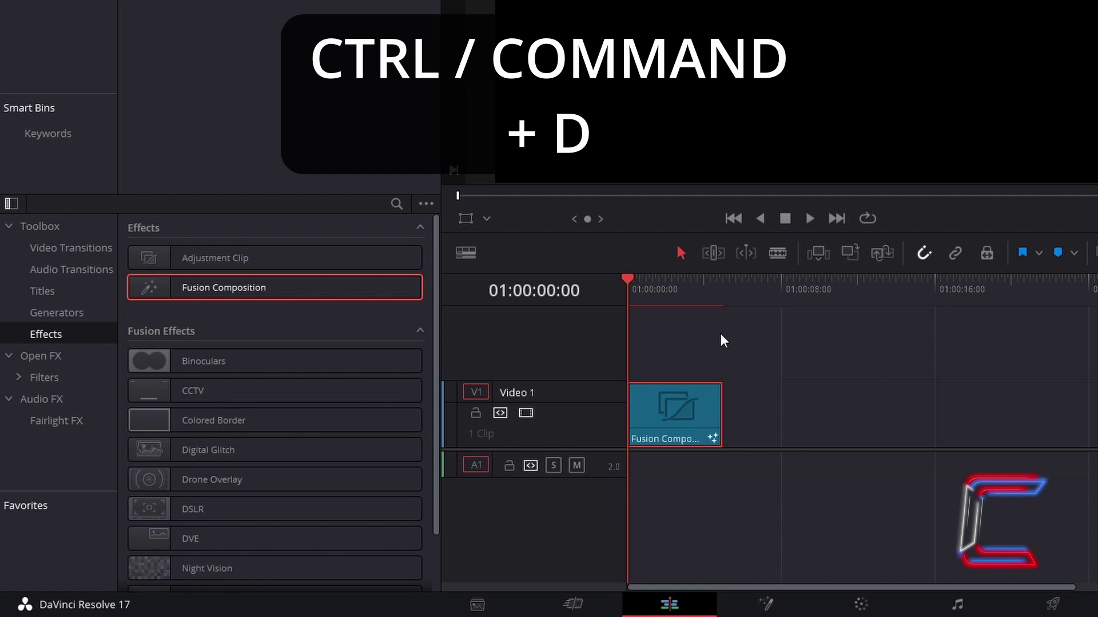
{"action": "key", "text": "ctrl+d"}
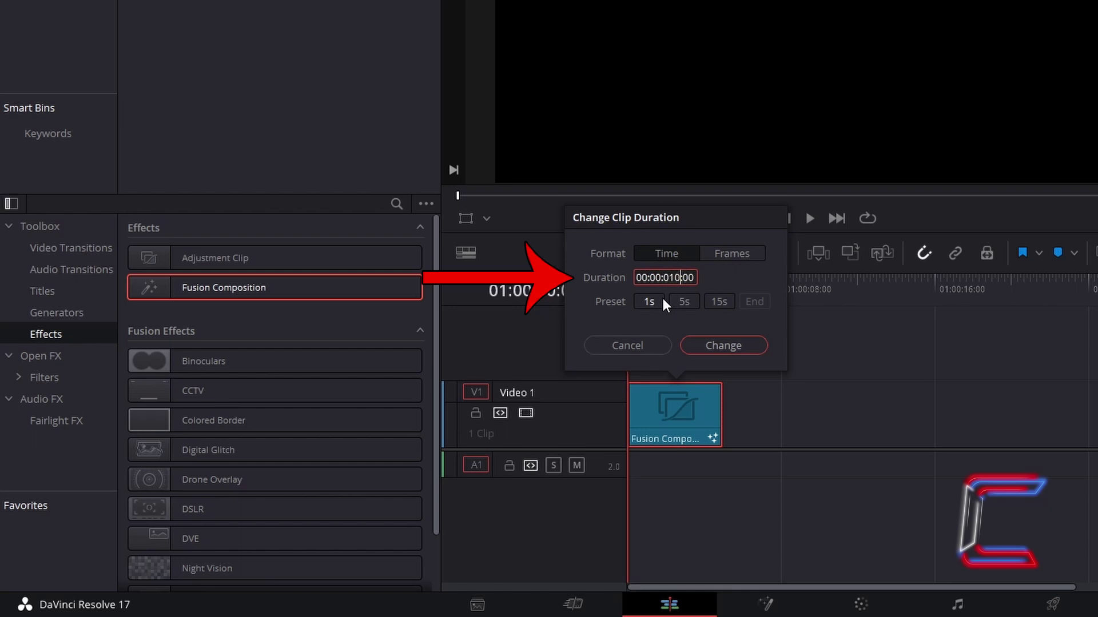
{"action": "left_click", "coordinate": [750, 351]}
{"action": "left_click", "coordinate": [897, 428]}
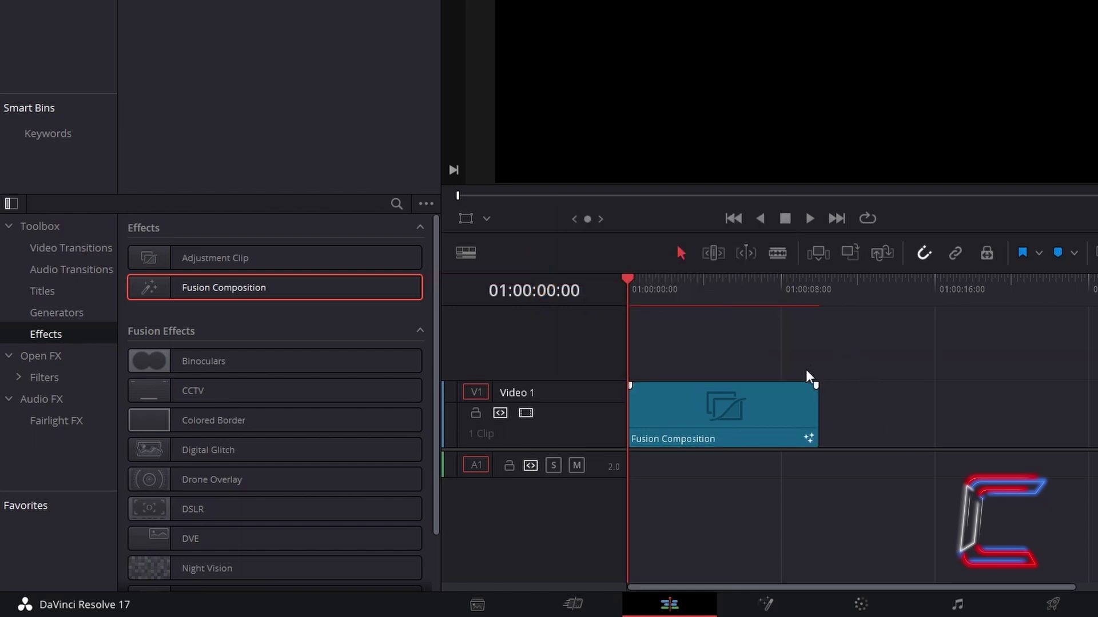
{"action": "right_click", "coordinate": [781, 400]}
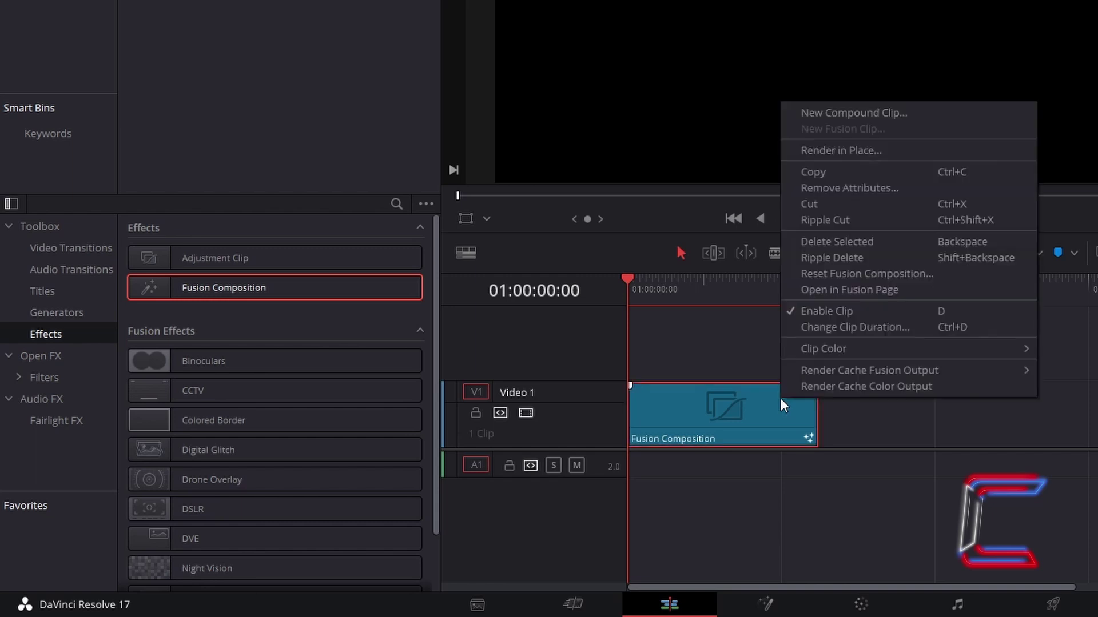
Open the clip in the Fusion page and add a FastNoise node to the graph
{"action": "left_click", "coordinate": [911, 291]}
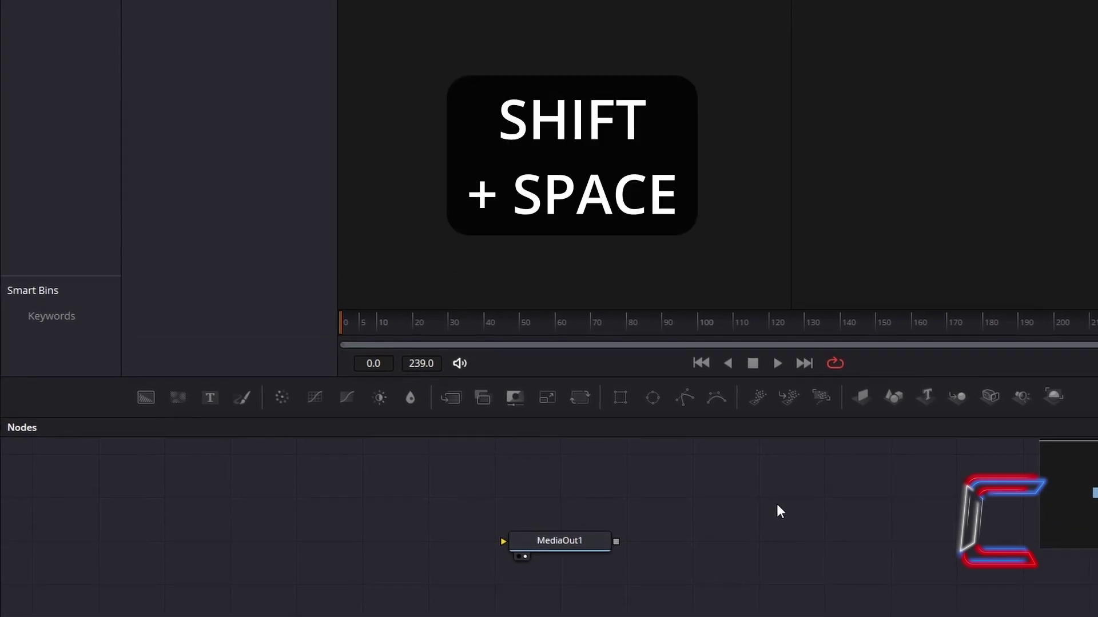
{"action": "key", "text": "shift+space"}
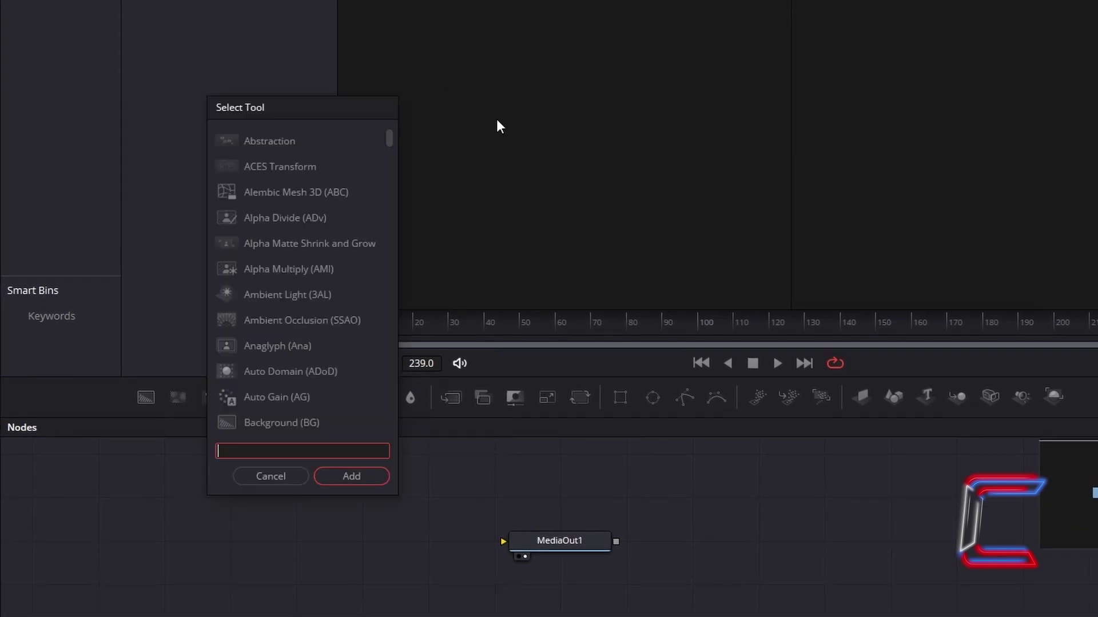
{"action": "type", "text": "FastNoise"}
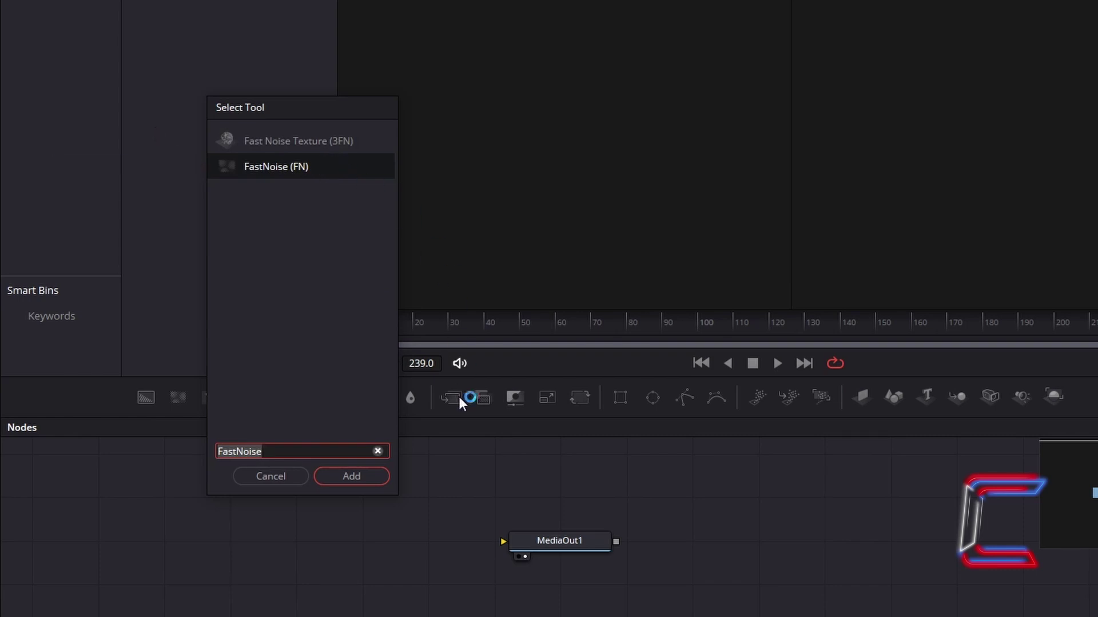
{"action": "left_click", "coordinate": [379, 473]}
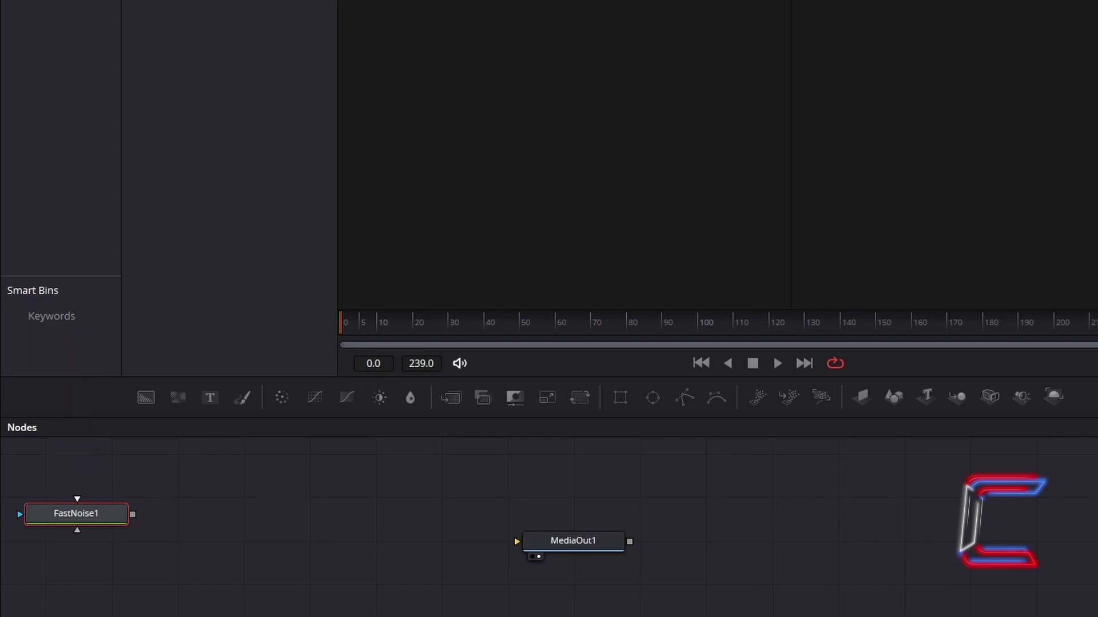
Add Shape 3D and Renderer 3D nodes in sequence after FastNoise1
{"action": "key", "text": "shift+space"}
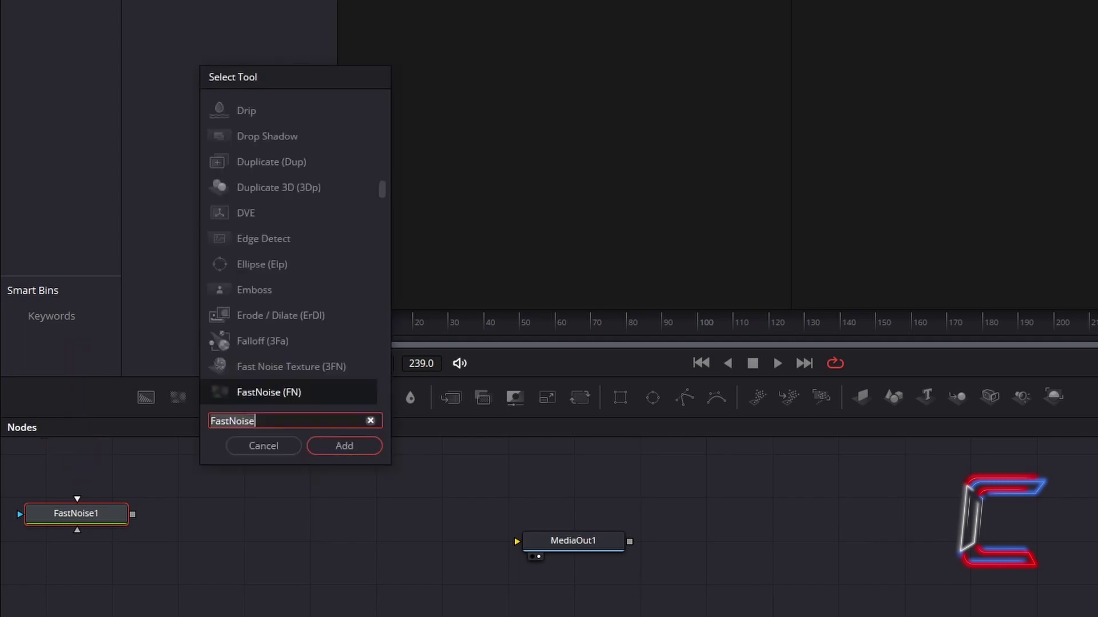
{"action": "type", "text": "Shape 3D"}
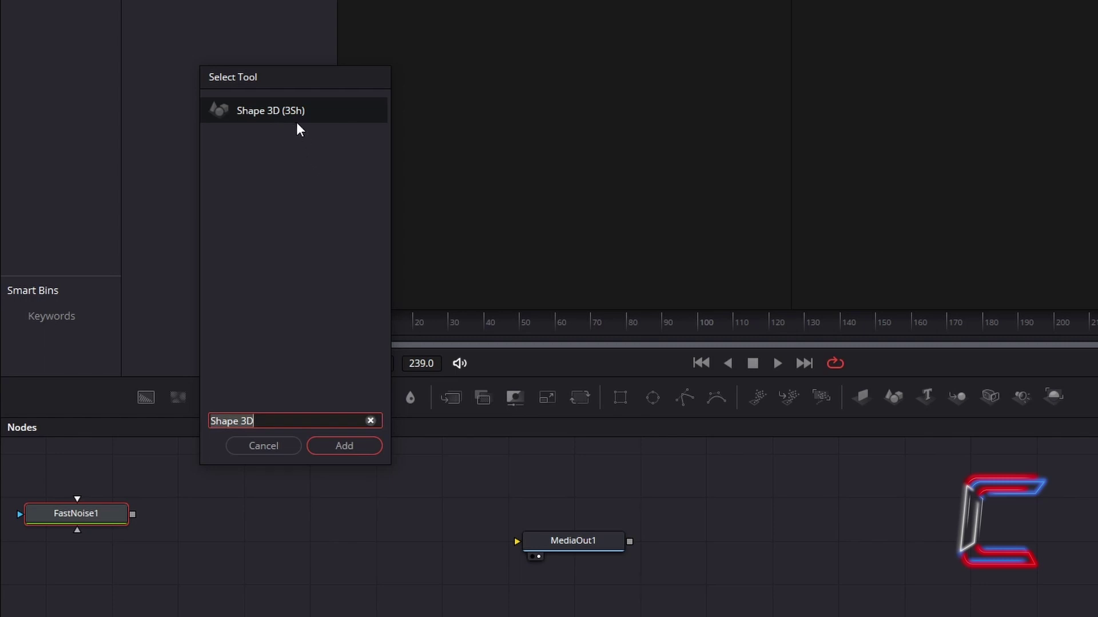
{"action": "left_click", "coordinate": [369, 445]}
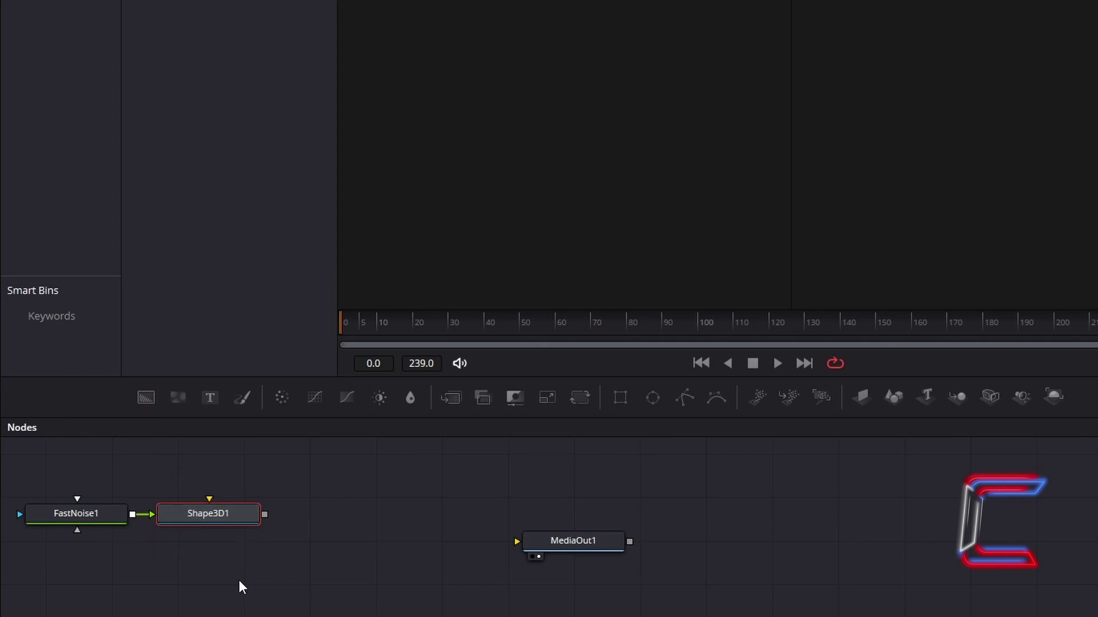
{"action": "key", "text": "shift+space"}
{"action": "type", "text": "Renderer 3D"}
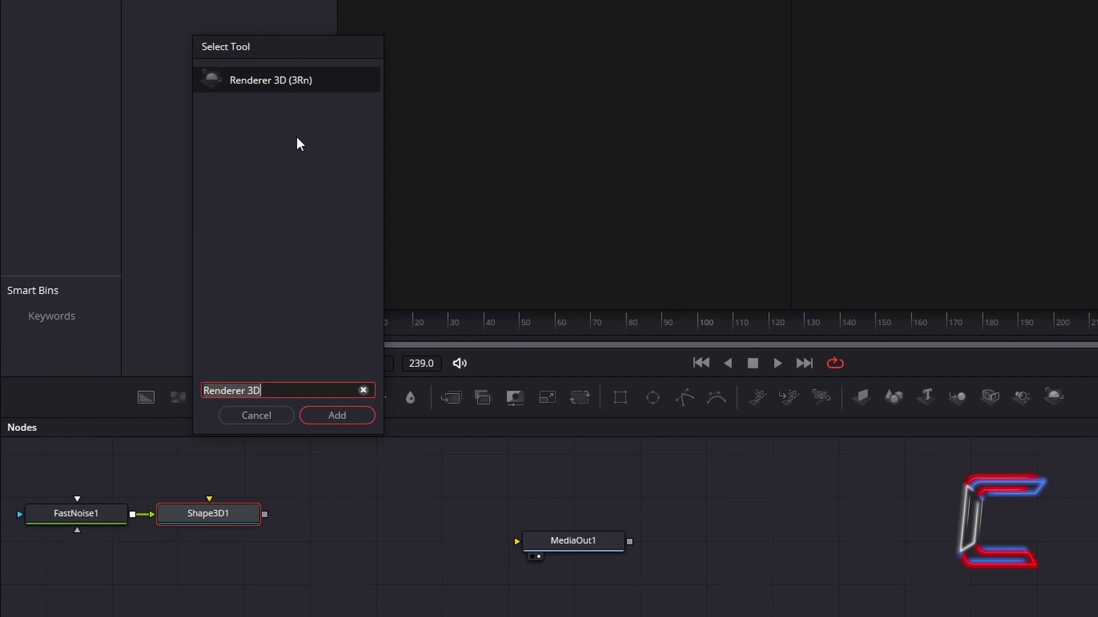
{"action": "left_click", "coordinate": [350, 420]}
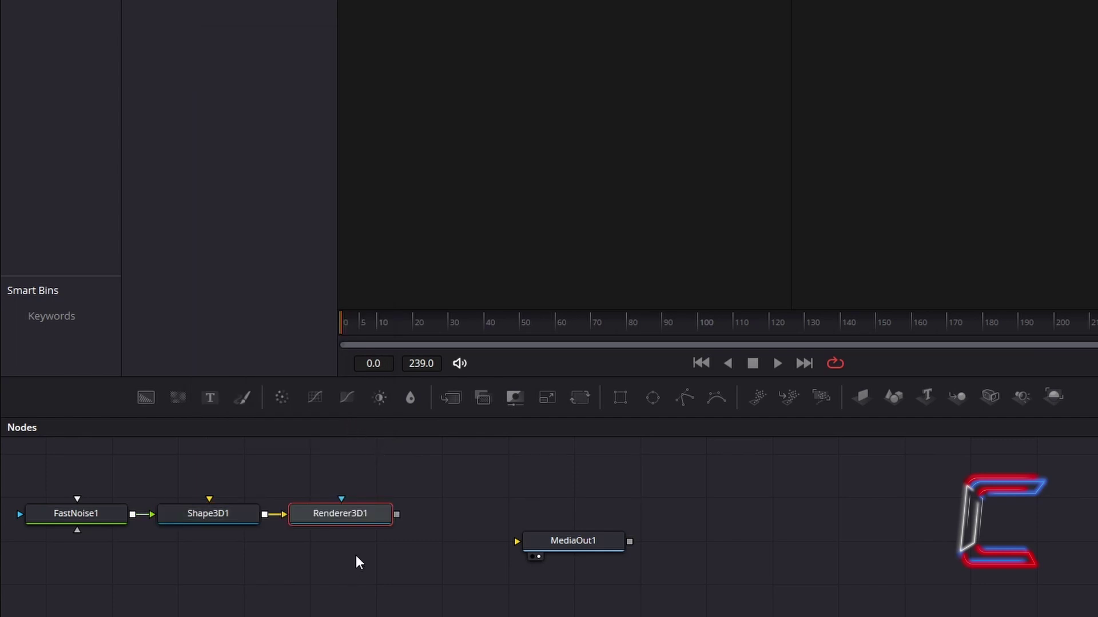
Add a Glow node after Renderer3D1 and connect its output to MediaOut1
{"action": "key", "text": "shift+space"}
{"action": "type", "text": "Glow"}
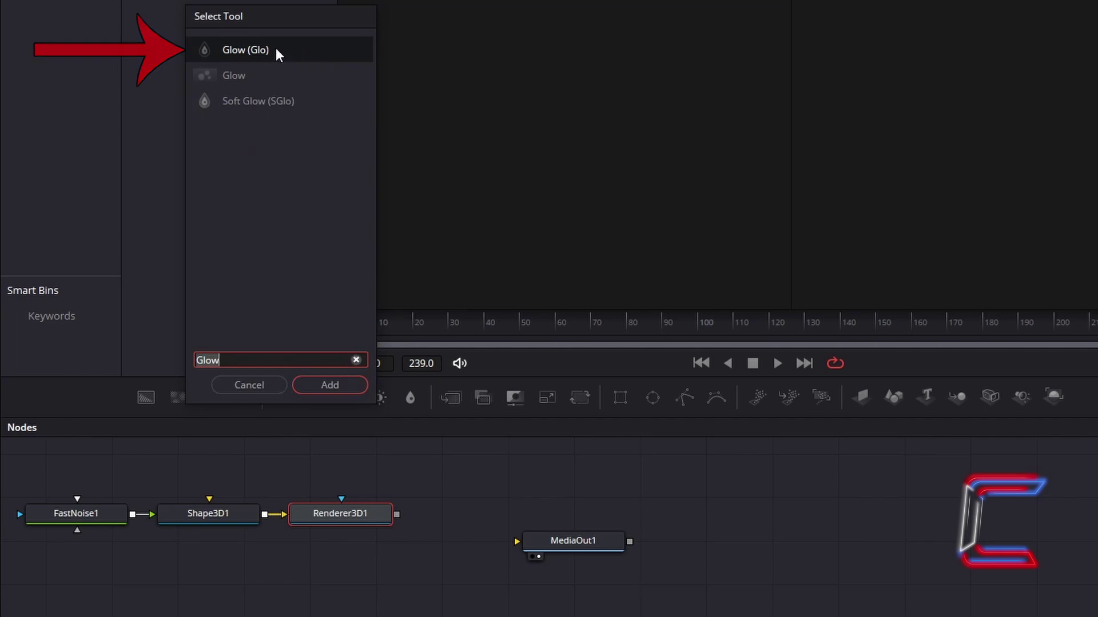
{"action": "left_click", "coordinate": [354, 381]}
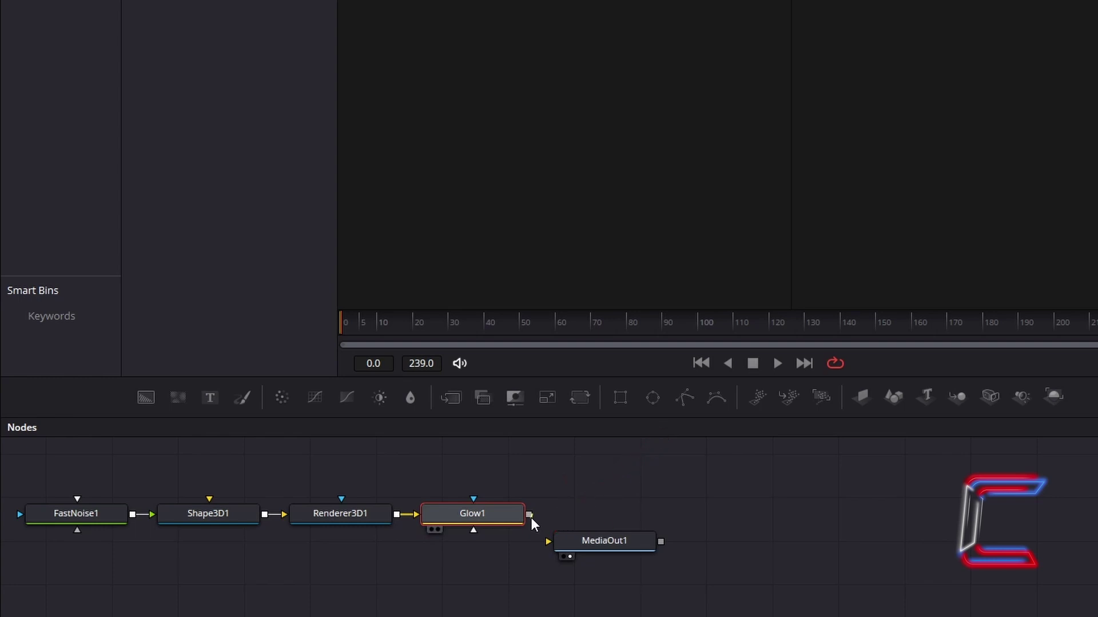
{"action": "left_click_drag", "start_coordinate": [530, 517], "coordinate": [547, 541]}
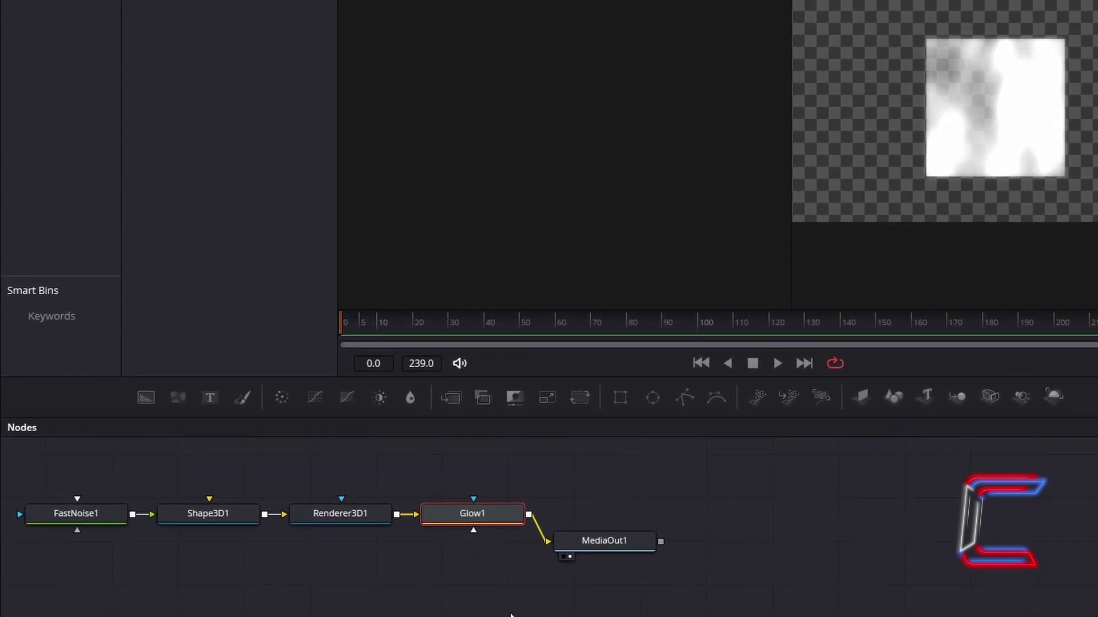
Add a second FastNoise node and connect FastNoise2's output into Glow1
{"action": "left_click", "coordinate": [621, 479]}
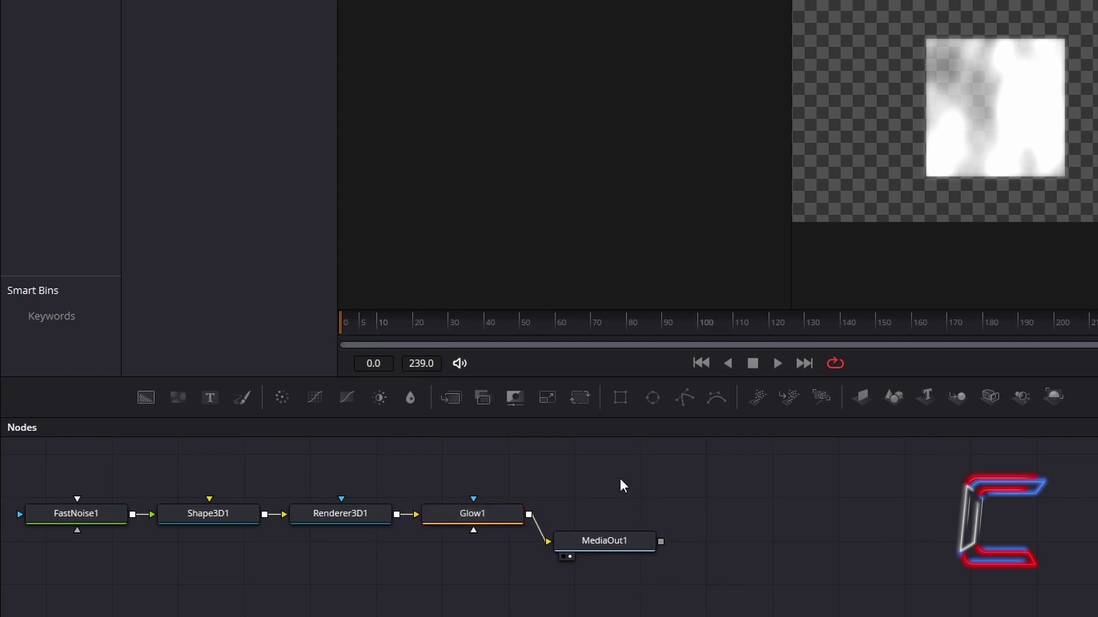
{"action": "key", "text": "shift+space"}
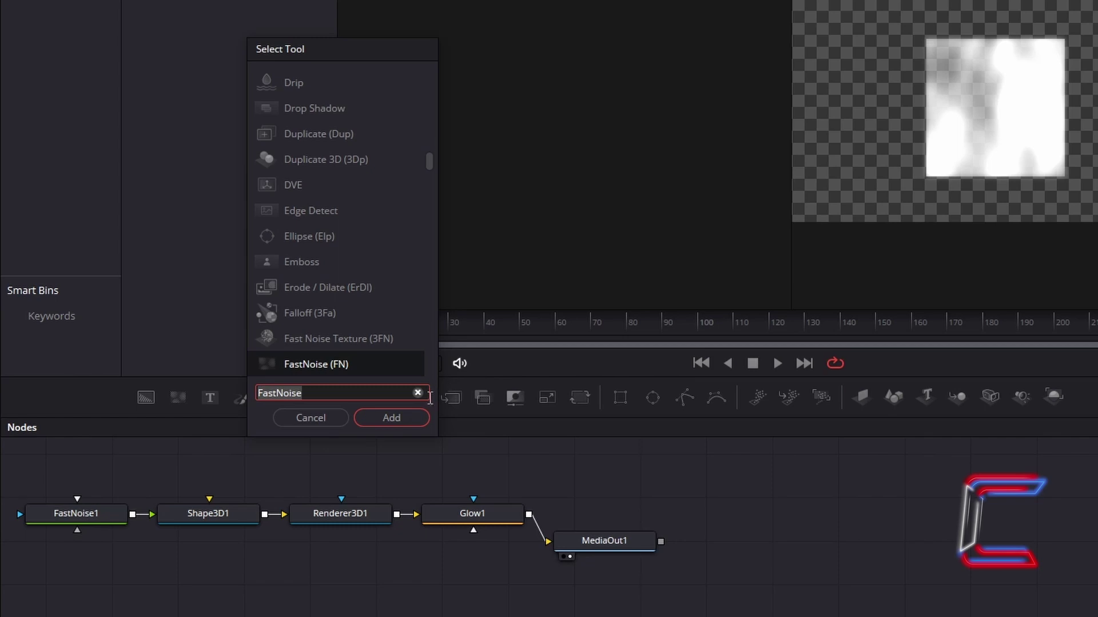
{"action": "left_click", "coordinate": [414, 417]}
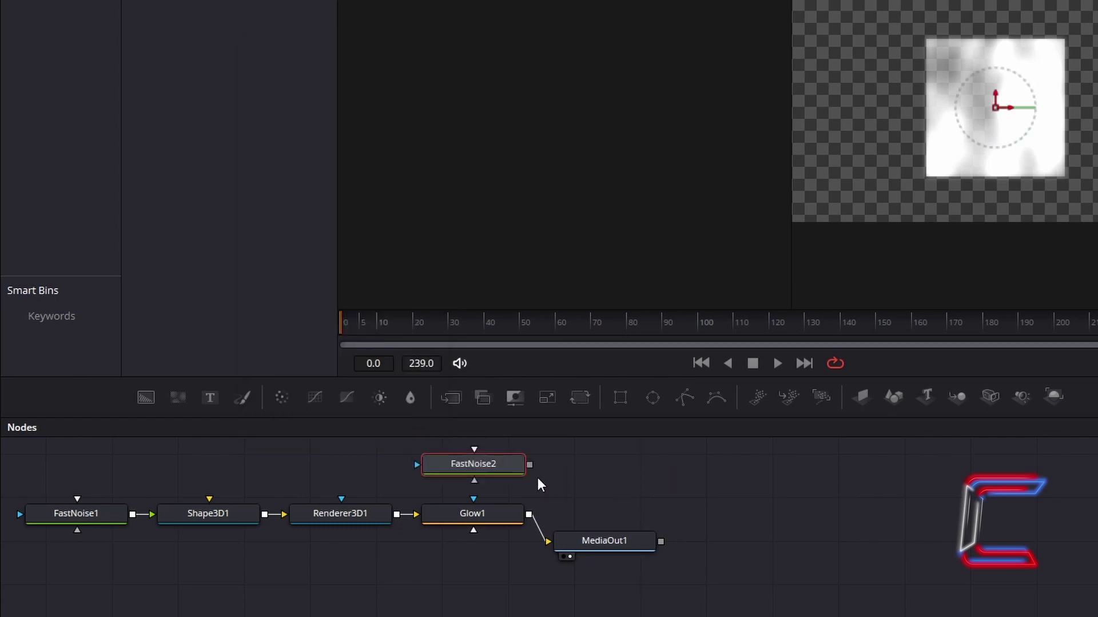
{"action": "mouse_move", "coordinate": [531, 469]}
{"action": "left_click_drag", "start_coordinate": [529, 465], "coordinate": [474, 500]}
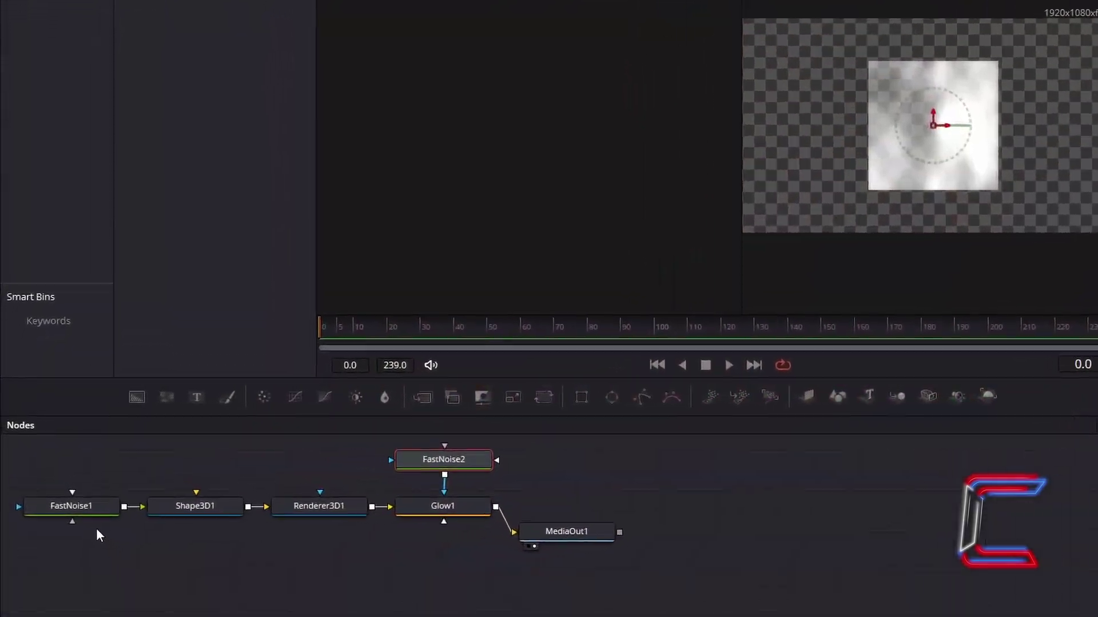
Set FastNoise1's Detail to 10, Contrast 5, Brightness -1 and Scale 100
{"action": "left_click", "coordinate": [100, 524]}
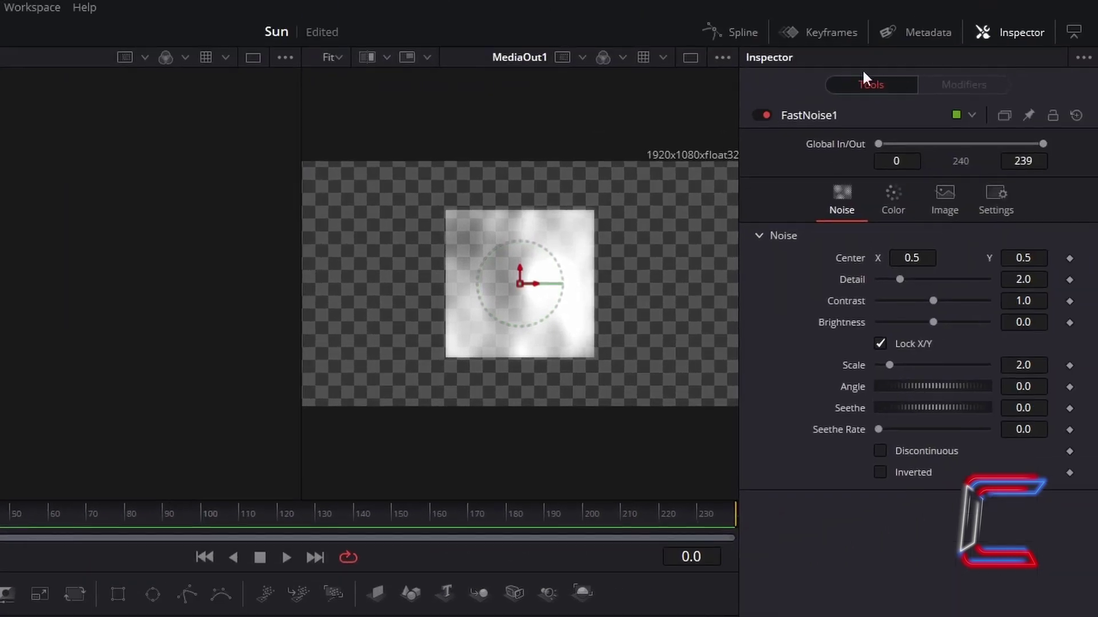
{"action": "left_click", "coordinate": [1048, 279]}
{"action": "type", "text": "10"}
{"action": "key", "text": "Tab"}
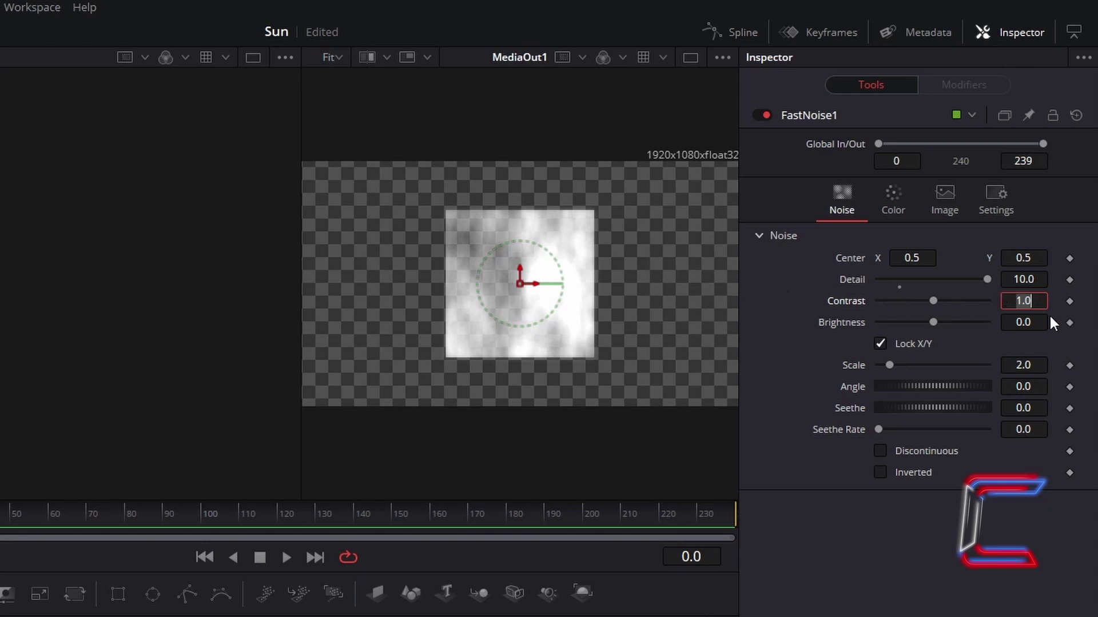
{"action": "key", "text": "Tab"}
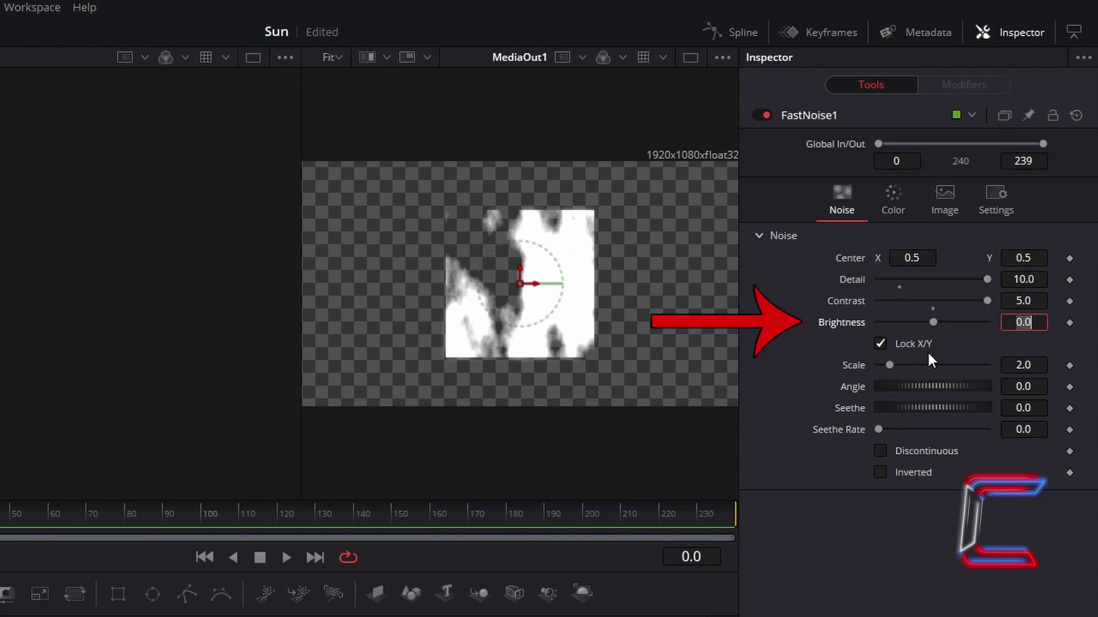
{"action": "type", "text": "-1"}
{"action": "key", "text": "Tab"}
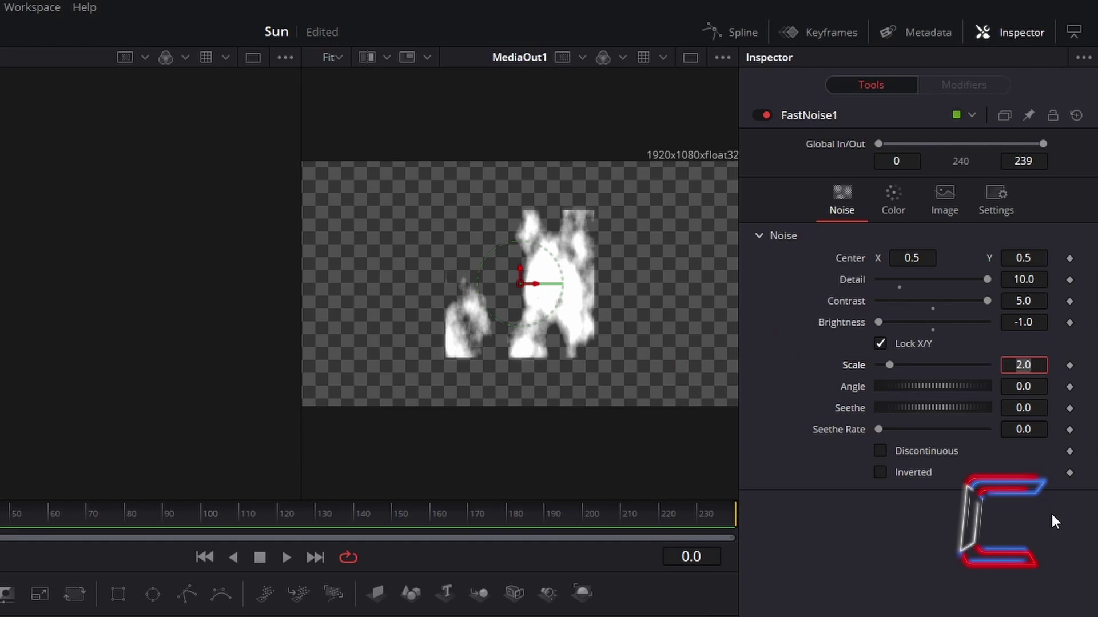
{"action": "type", "text": "100"}
{"action": "key", "text": "Tab"}
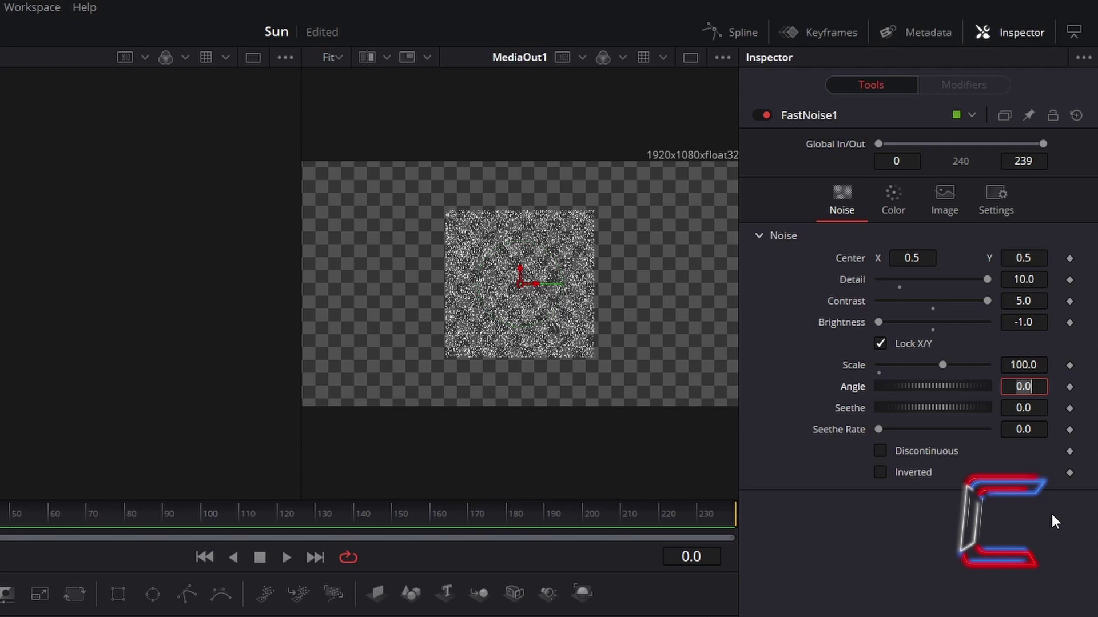
Set the Seethe Rate to 0.05 and save the Sun project
{"action": "left_click", "coordinate": [1040, 431]}
{"action": "type", "text": "5"}
{"action": "key", "text": "Tab"}
{"action": "key", "text": "ctrl+s"}
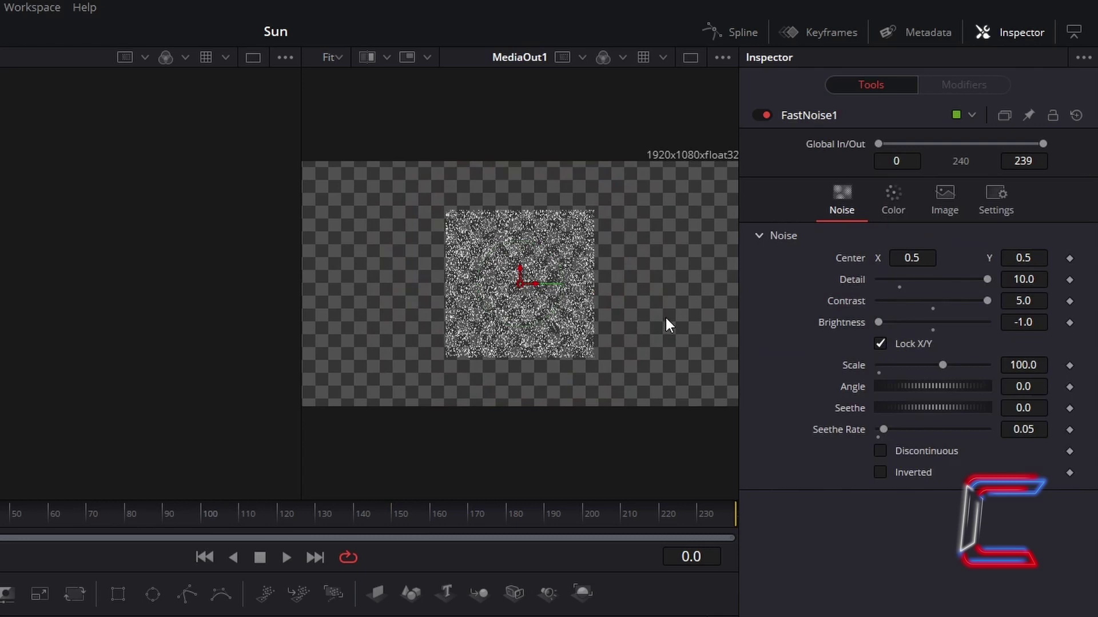
Switch FastNoise1's colour Type to Gradient with a dark red #770001 start stop
{"action": "left_click", "coordinate": [895, 218]}
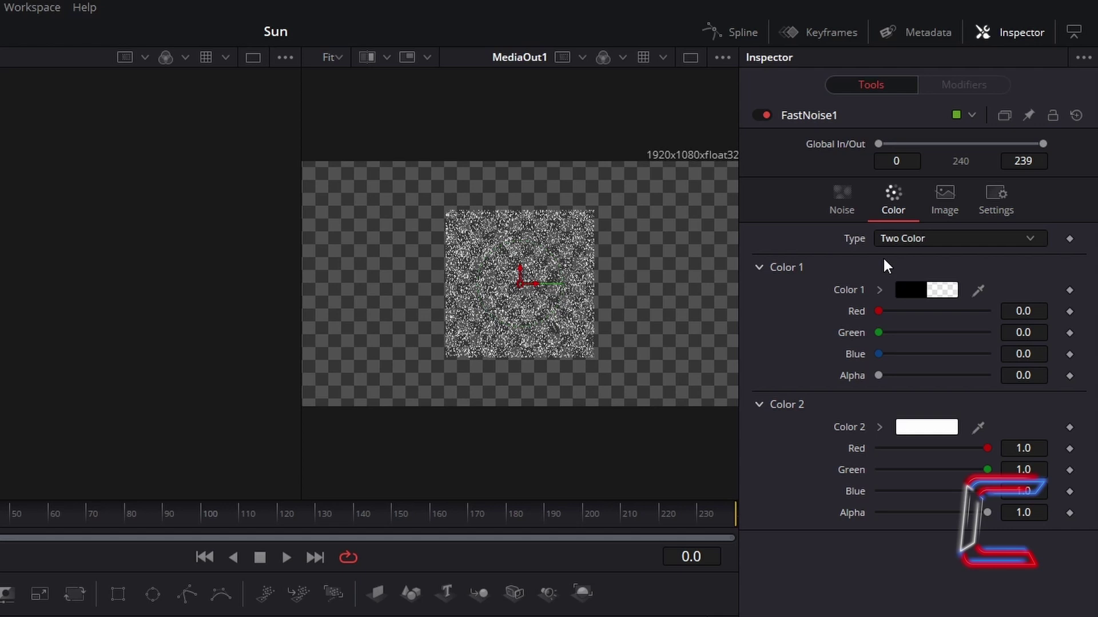
{"action": "left_click", "coordinate": [953, 239]}
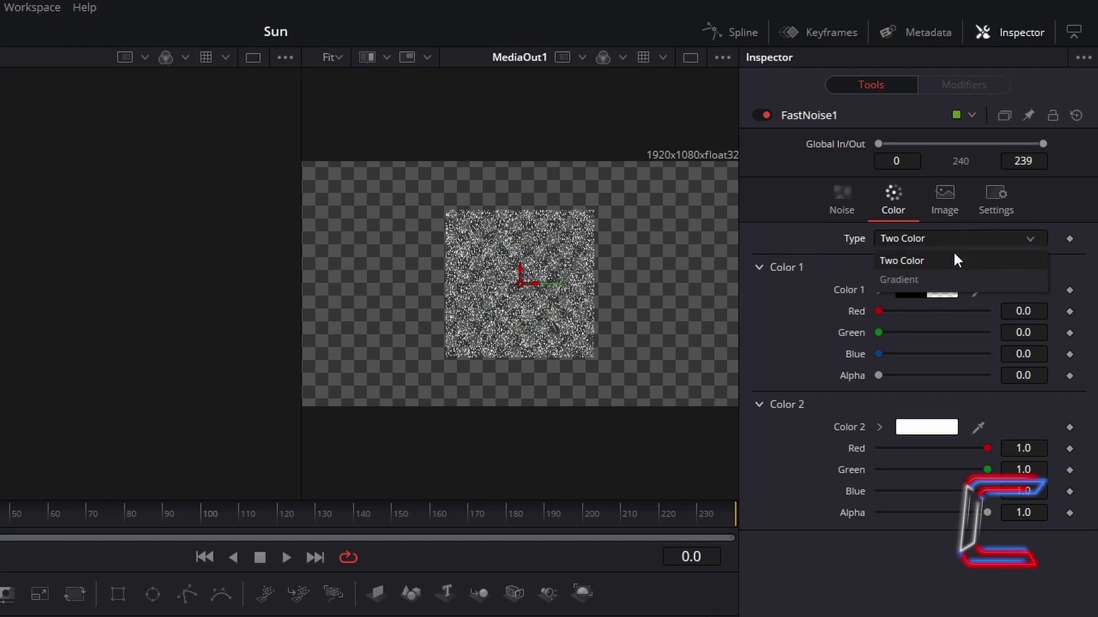
{"action": "left_click", "coordinate": [941, 280]}
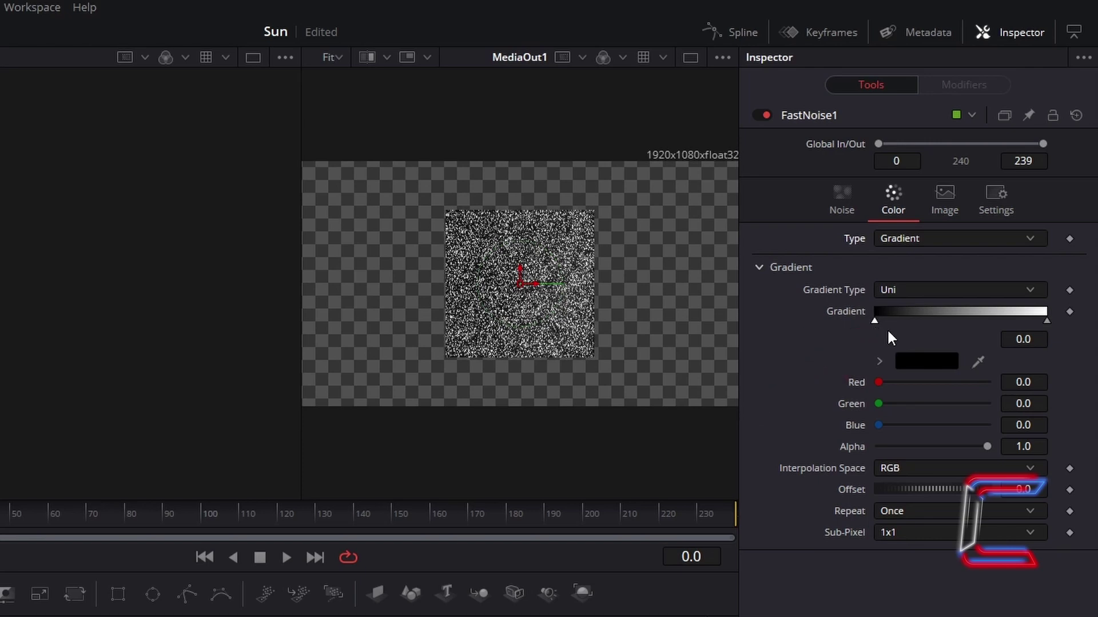
{"action": "left_click", "coordinate": [927, 364]}
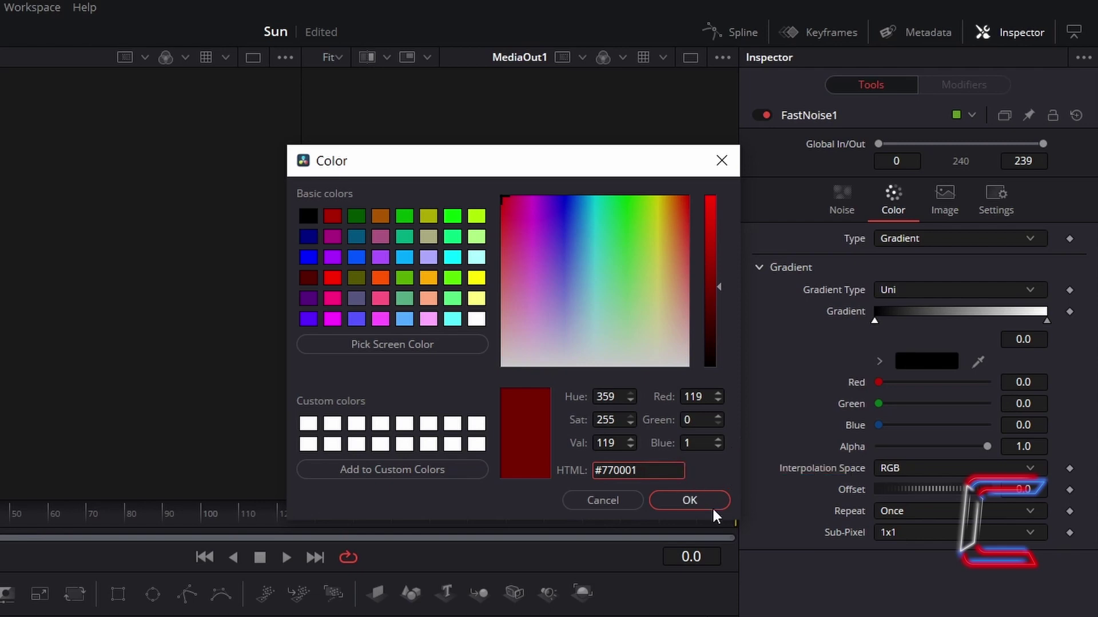
{"action": "left_click", "coordinate": [690, 501]}
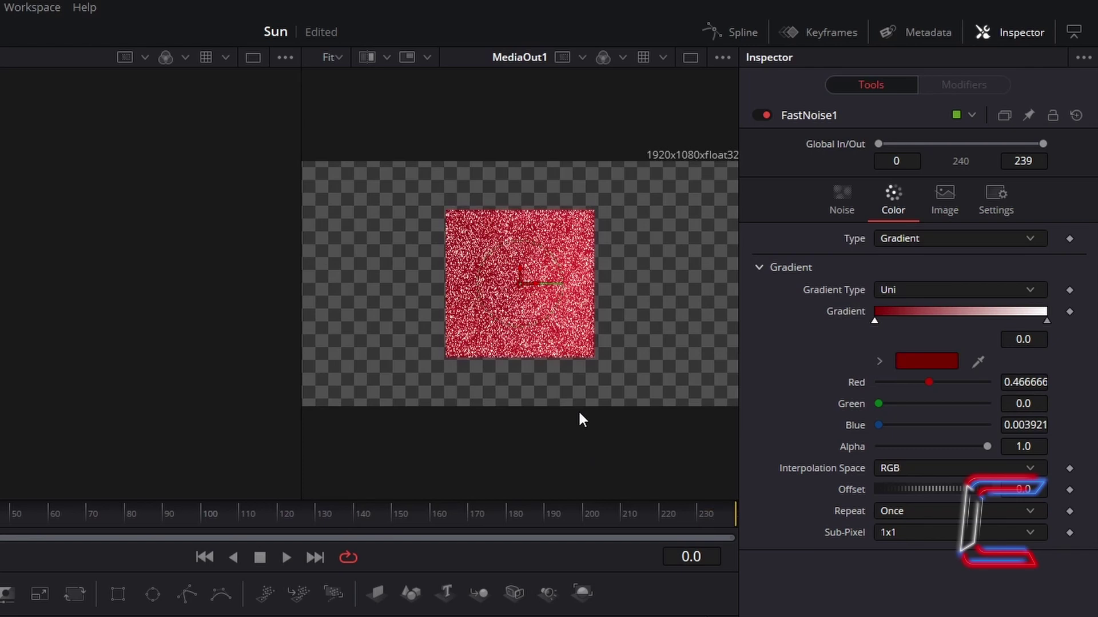
Add a gradient stop at position 0.4 coloured darker red #3e0001
{"action": "left_click", "coordinate": [949, 312]}
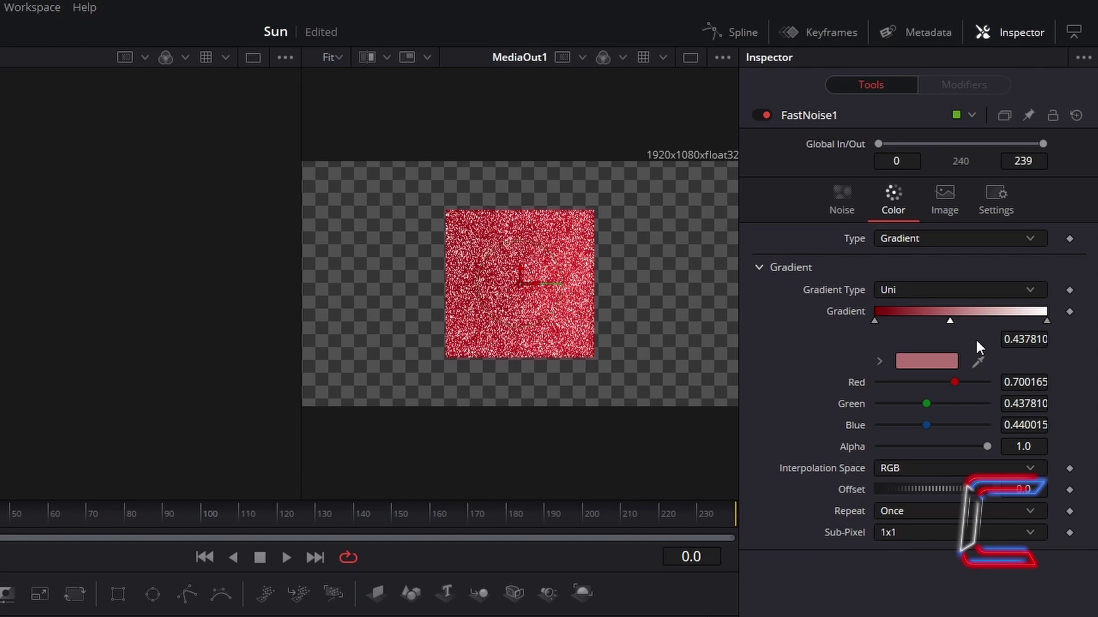
{"action": "left_click", "coordinate": [1046, 343]}
{"action": "type", "text": "0.4"}
{"action": "key", "text": "Tab"}
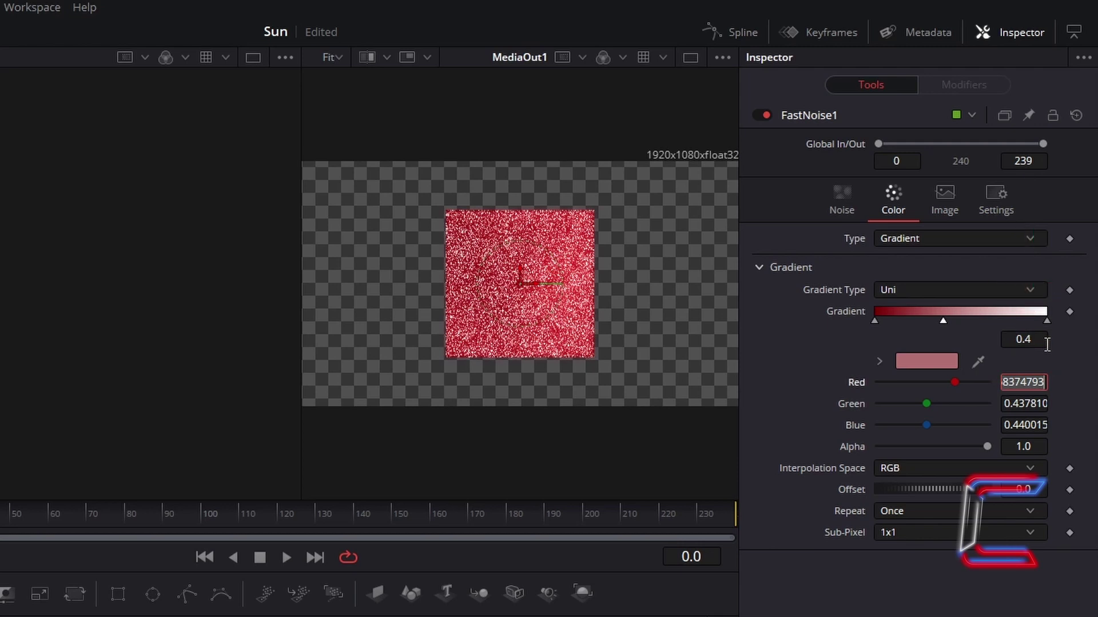
{"action": "left_click", "coordinate": [928, 366]}
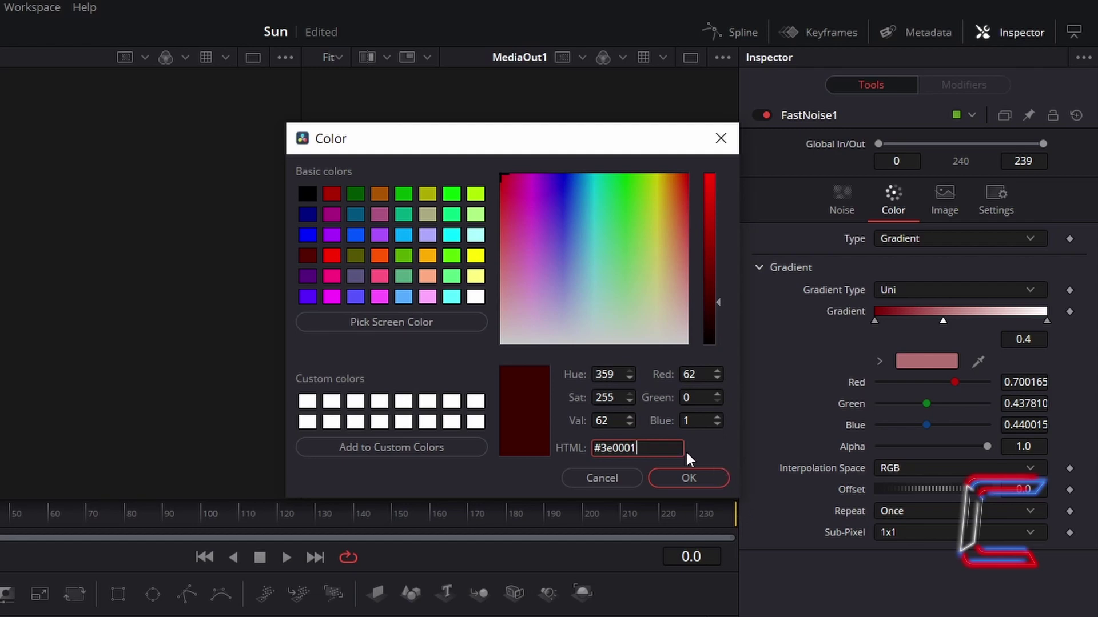
{"action": "left_click", "coordinate": [722, 479]}
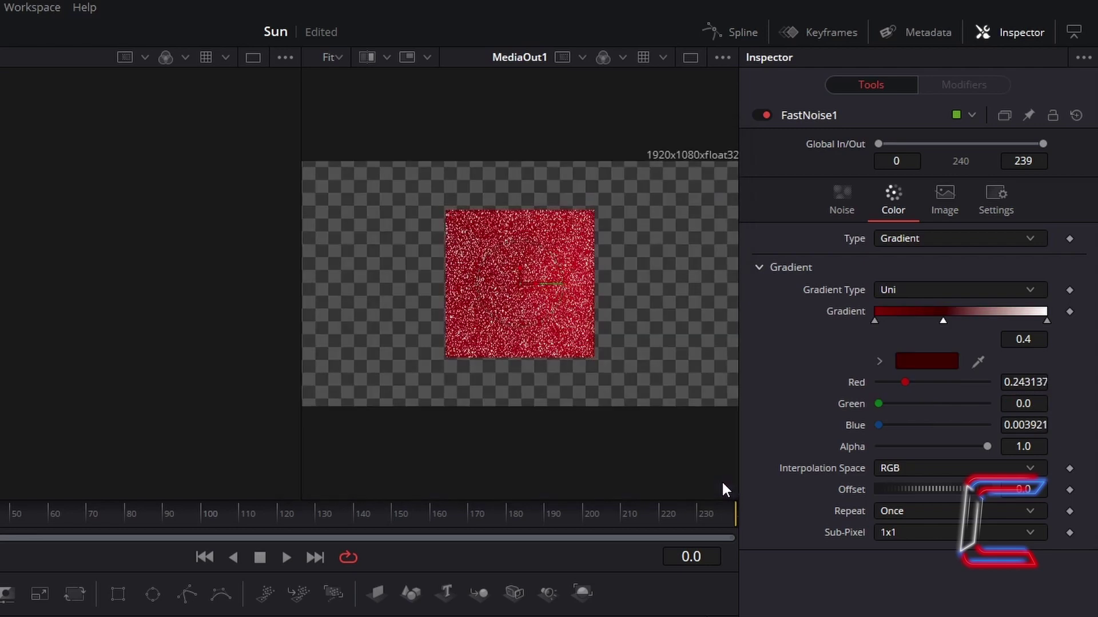
Set the gradient's end stop to yellow #ffe212
{"action": "left_click", "coordinate": [1047, 321]}
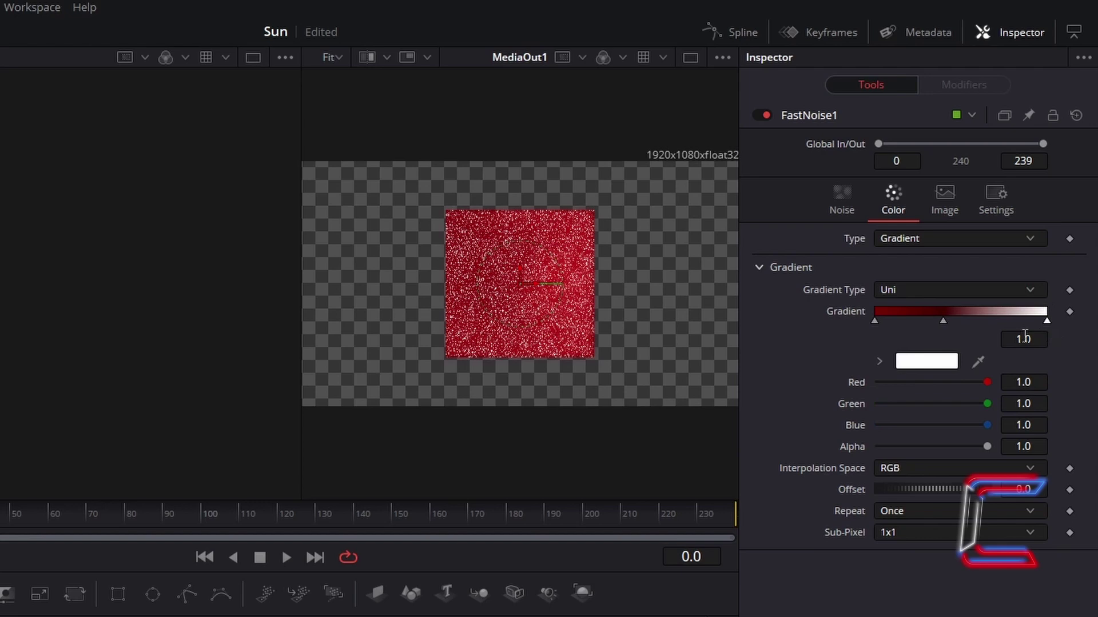
{"action": "left_click", "coordinate": [936, 361]}
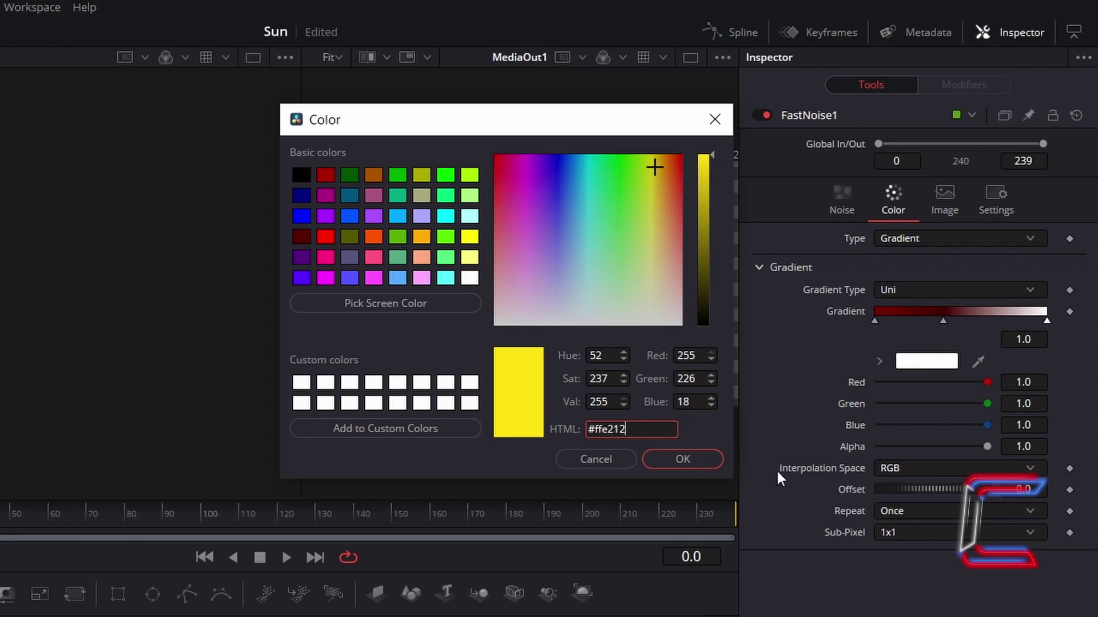
{"action": "left_click", "coordinate": [717, 465]}
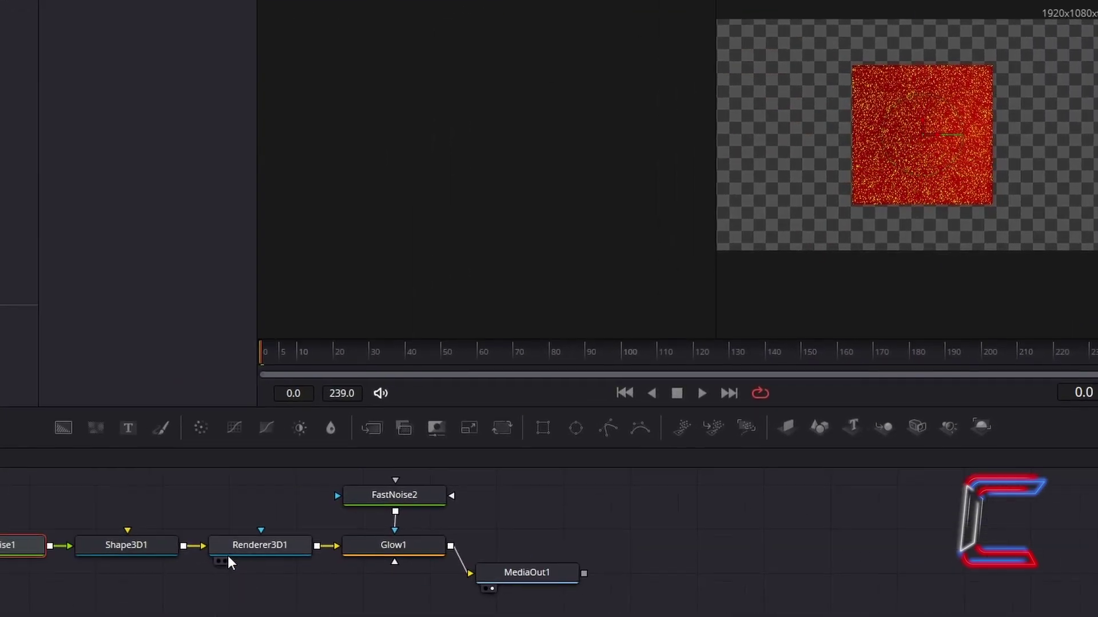
Change Shape3D1's shape from a plane to a Sphere
{"action": "left_click", "coordinate": [248, 519]}
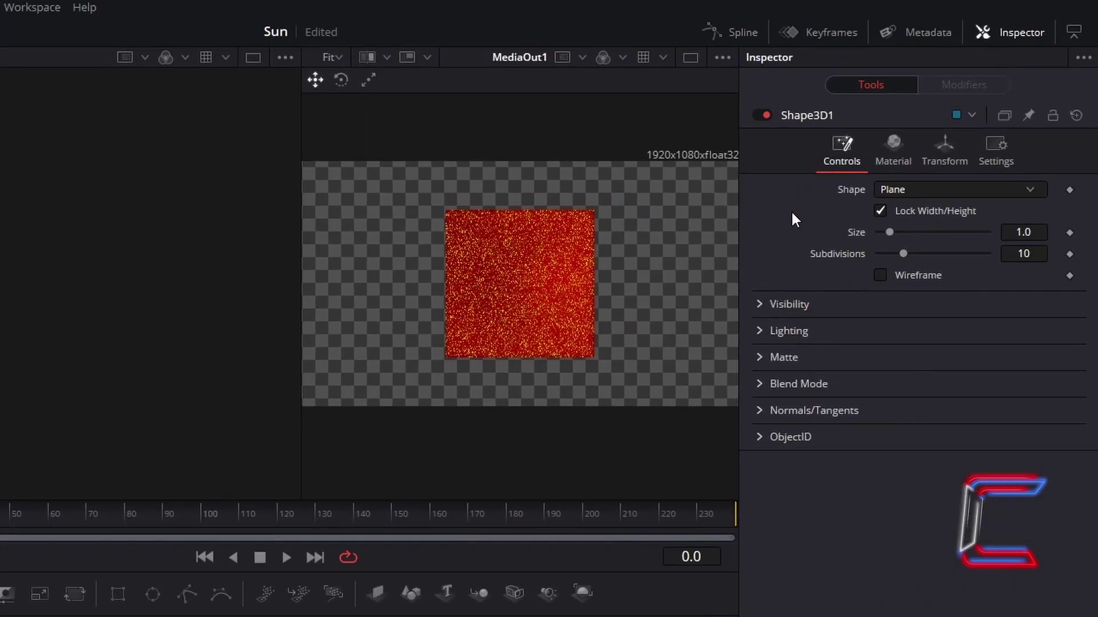
{"action": "left_click", "coordinate": [1033, 189]}
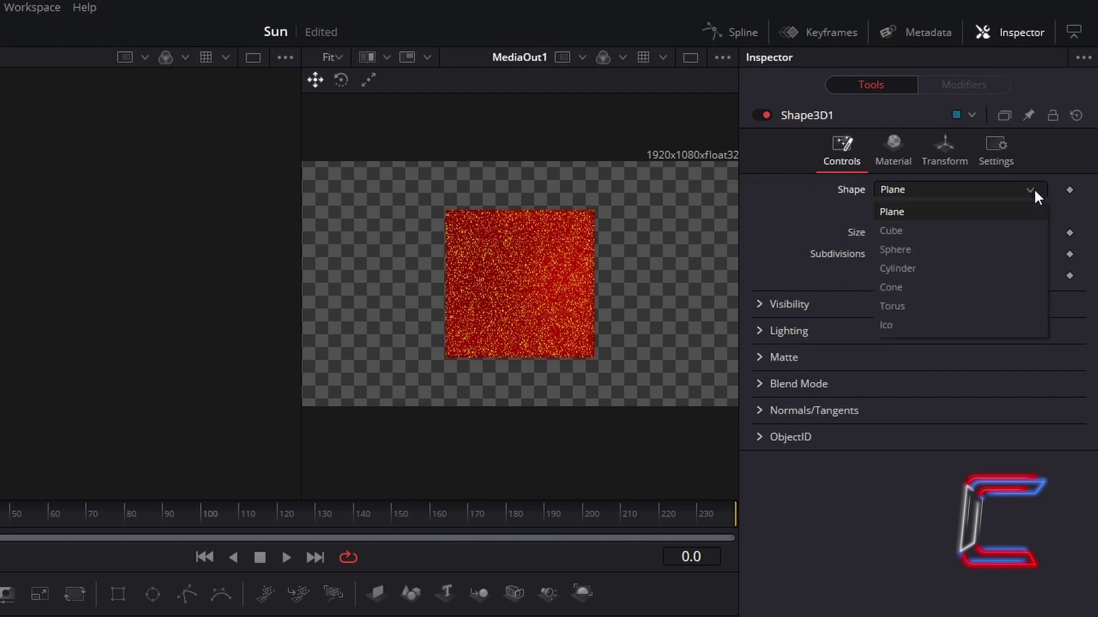
{"action": "left_click", "coordinate": [981, 251]}
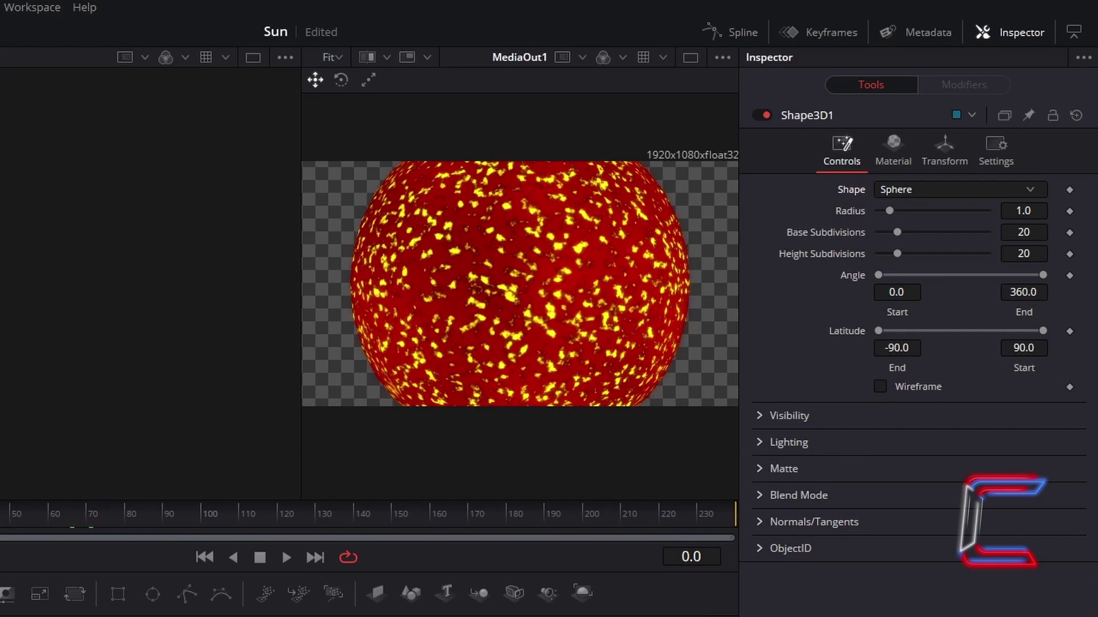
{"action": "left_click", "coordinate": [958, 170]}
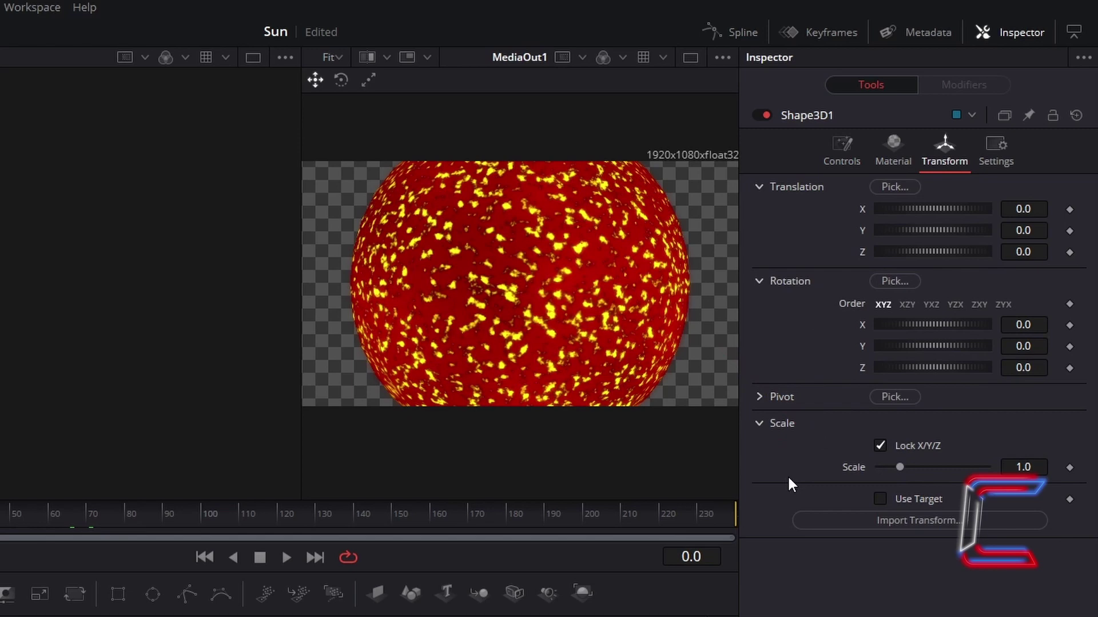
Set Shape3D1's Transform scale to 0.65
{"action": "left_click", "coordinate": [1036, 467]}
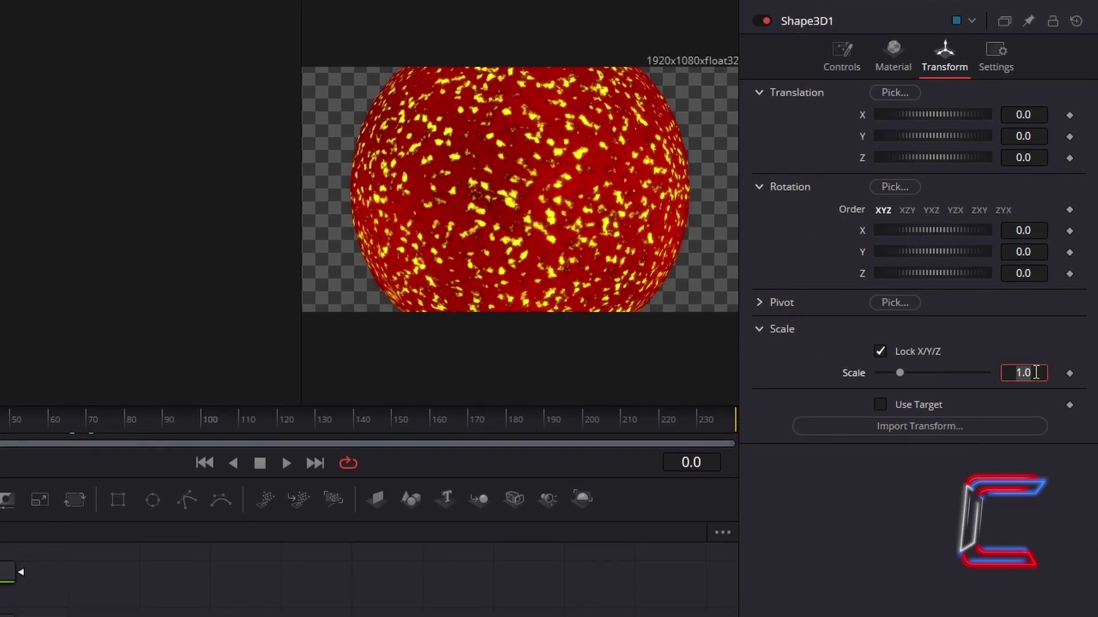
{"action": "type", "text": ".65"}
{"action": "key", "text": "Return"}
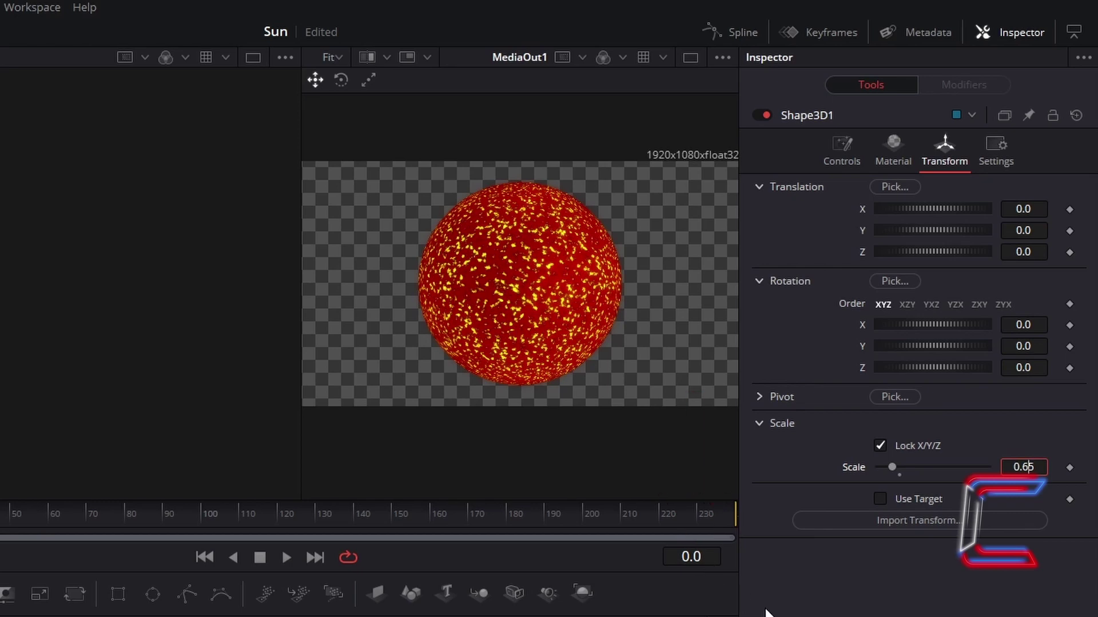
{"action": "left_click", "coordinate": [1070, 348]}
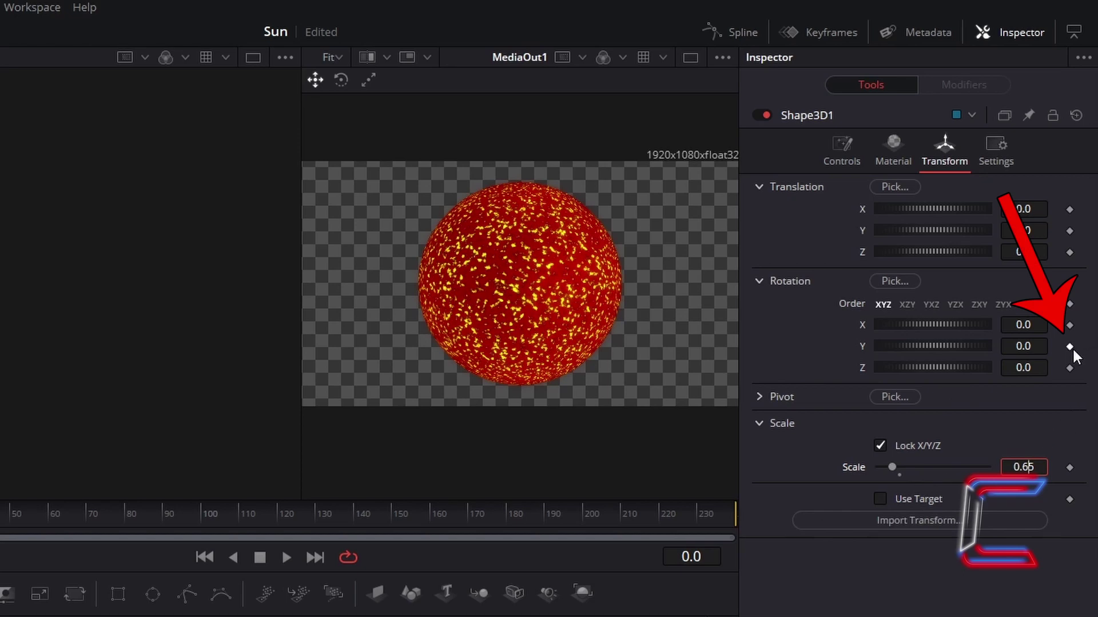
Keyframe Rotation Y at frame 0, then set it to 20 at frame 239
{"action": "left_click", "coordinate": [1069, 346]}
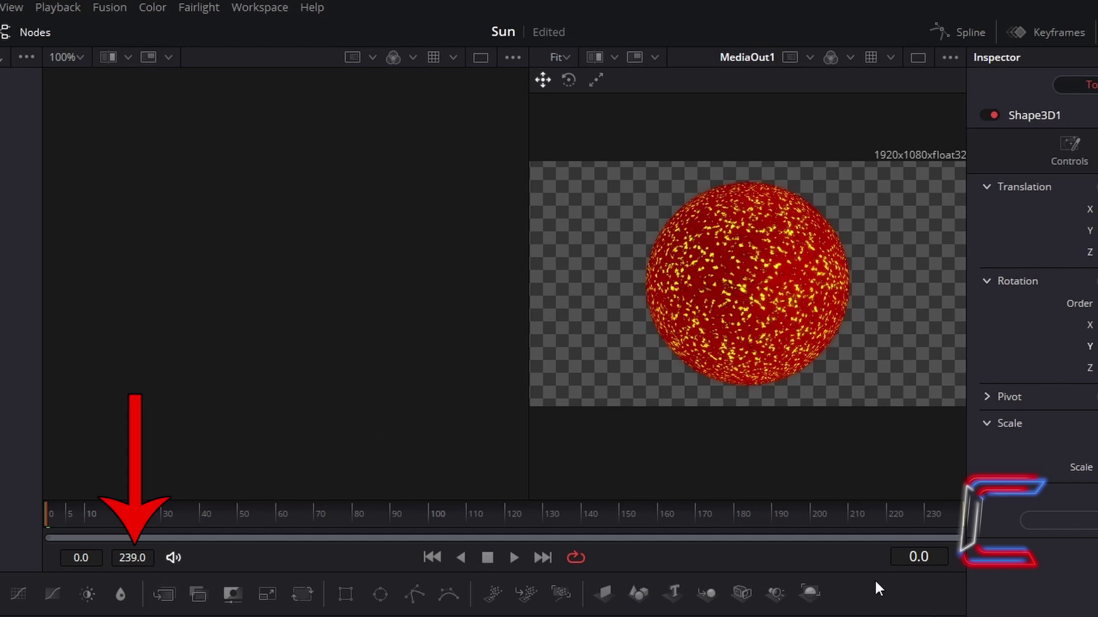
{"action": "left_click", "coordinate": [919, 556]}
{"action": "type", "text": "239"}
{"action": "key", "text": "Return"}
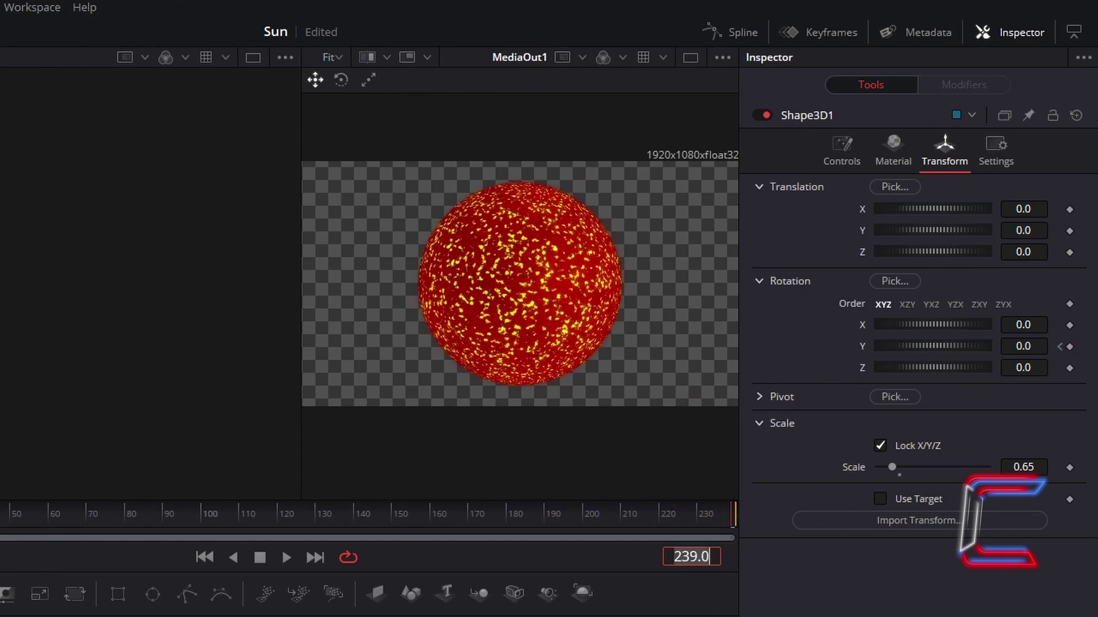
{"action": "left_click", "coordinate": [1039, 346]}
{"action": "type", "text": "20"}
{"action": "key", "text": "Tab"}
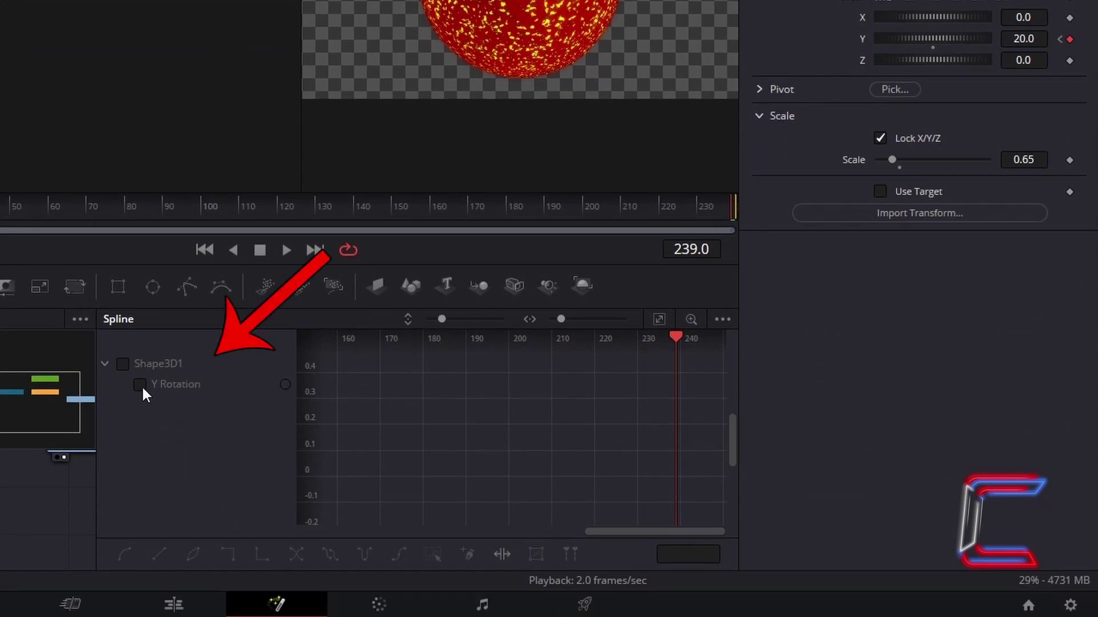
Make the Y Rotation curve, 0 at frame 0 to 20 at frame 239, loop after its last keyframe
{"action": "left_click", "coordinate": [142, 385]}
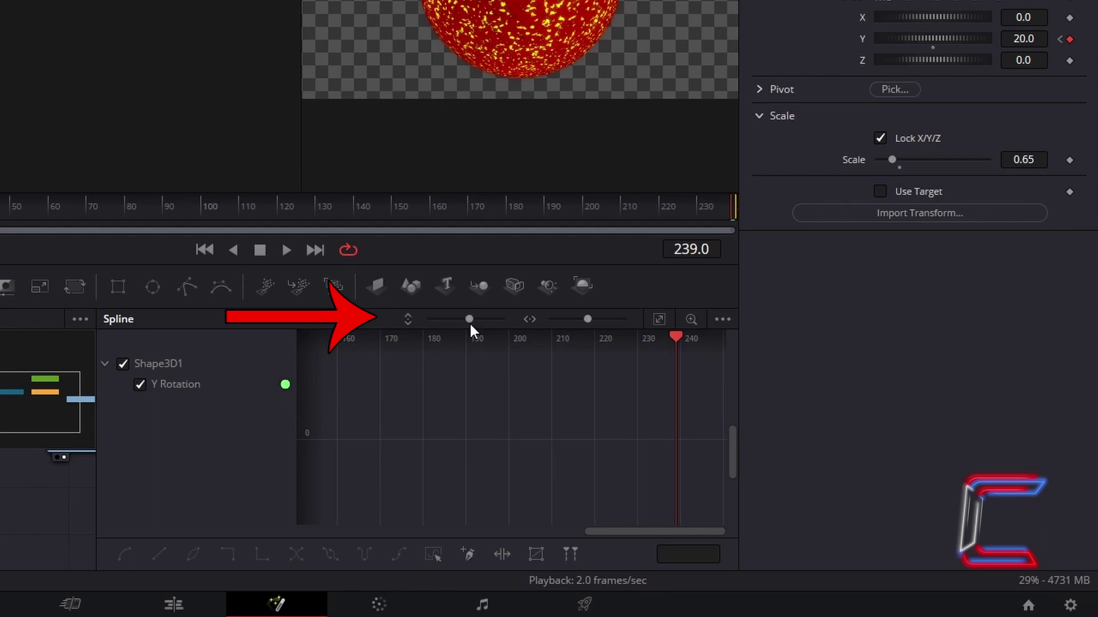
{"action": "left_click_drag", "start_coordinate": [467, 319], "coordinate": [429, 319]}
{"action": "left_click_drag", "start_coordinate": [589, 319], "coordinate": [551, 319]}
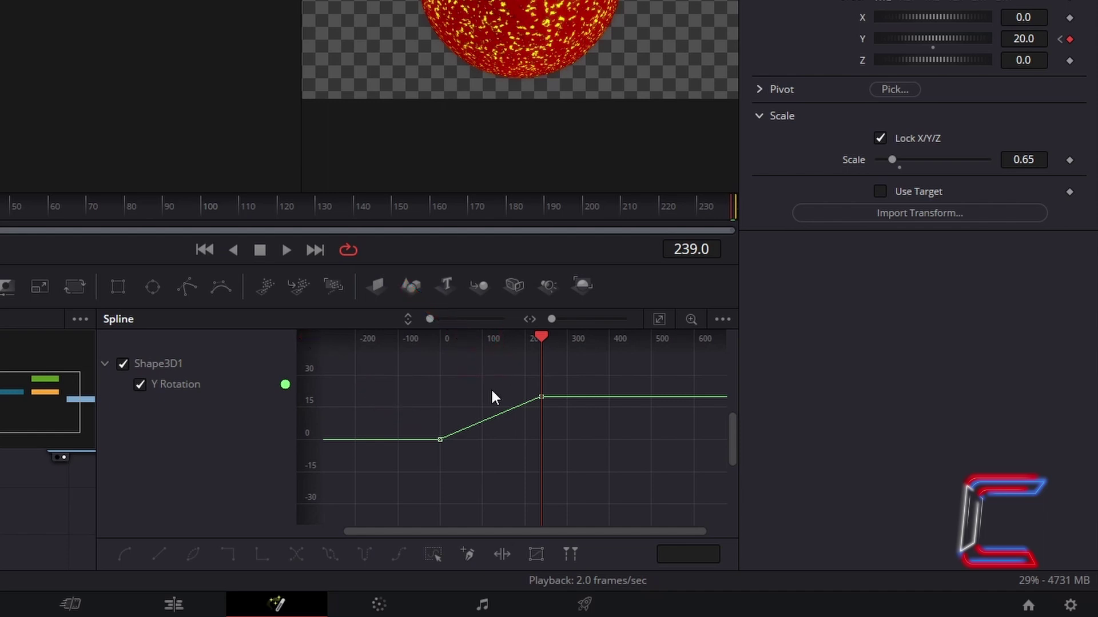
{"action": "left_click_drag", "start_coordinate": [406, 361], "coordinate": [579, 489]}
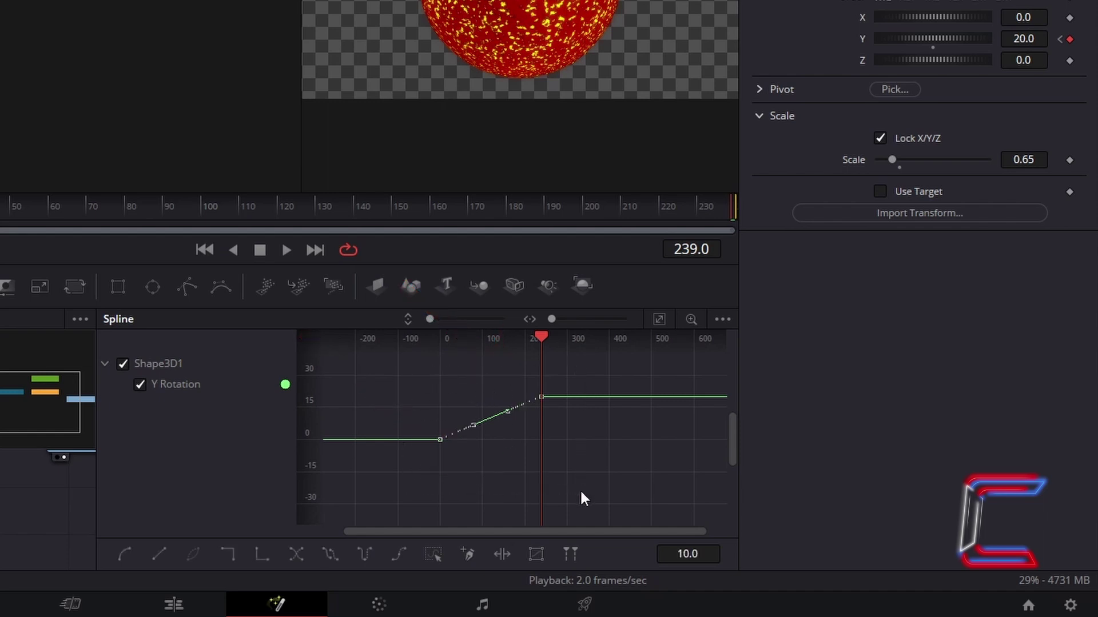
{"action": "left_click", "coordinate": [338, 558]}
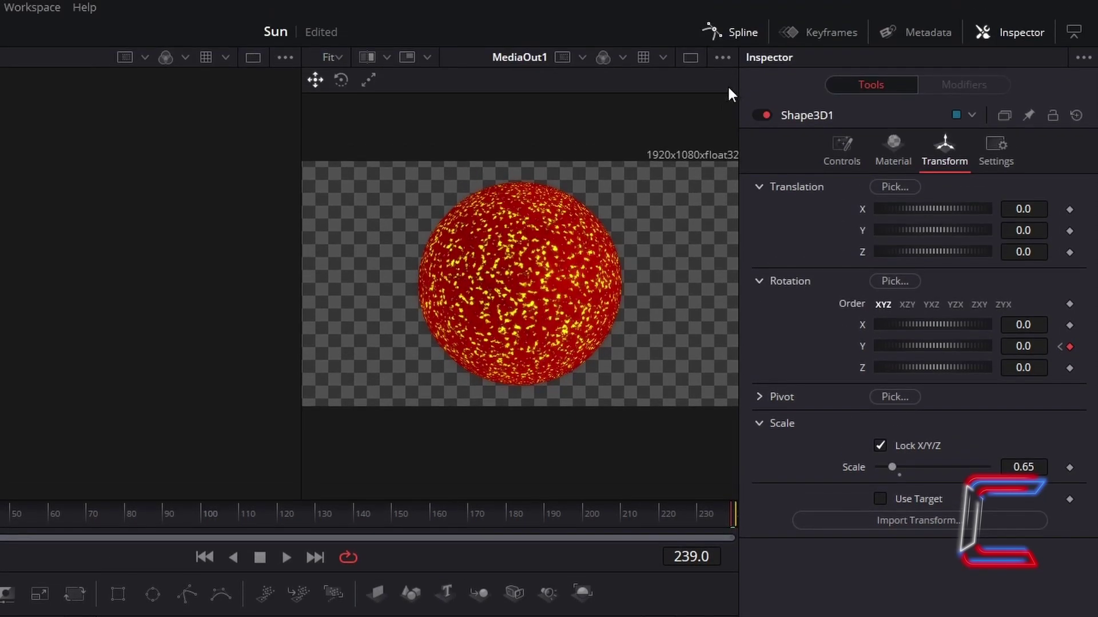
On Glow1, disable the blue channel and set Glow Size to 120
{"action": "left_click", "coordinate": [750, 40]}
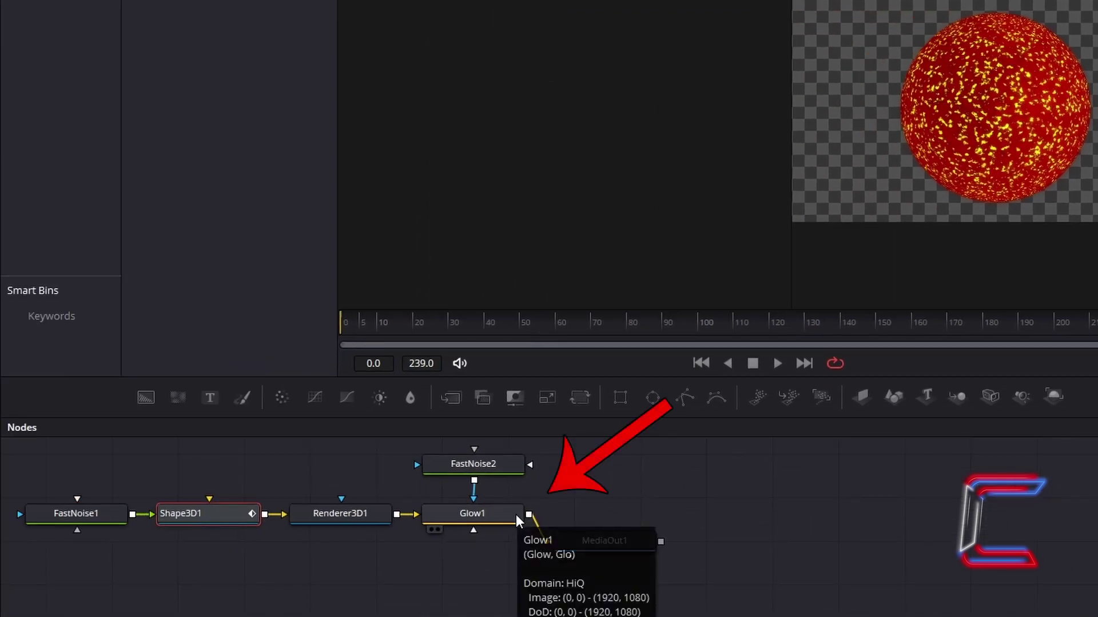
{"action": "left_click", "coordinate": [512, 515]}
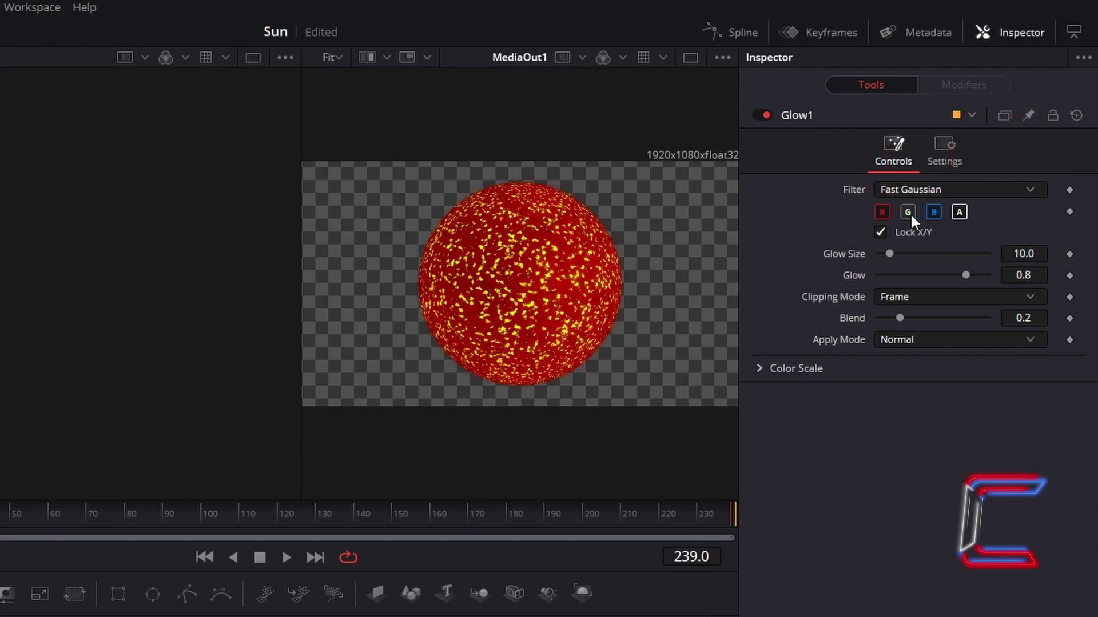
{"action": "left_click", "coordinate": [933, 212]}
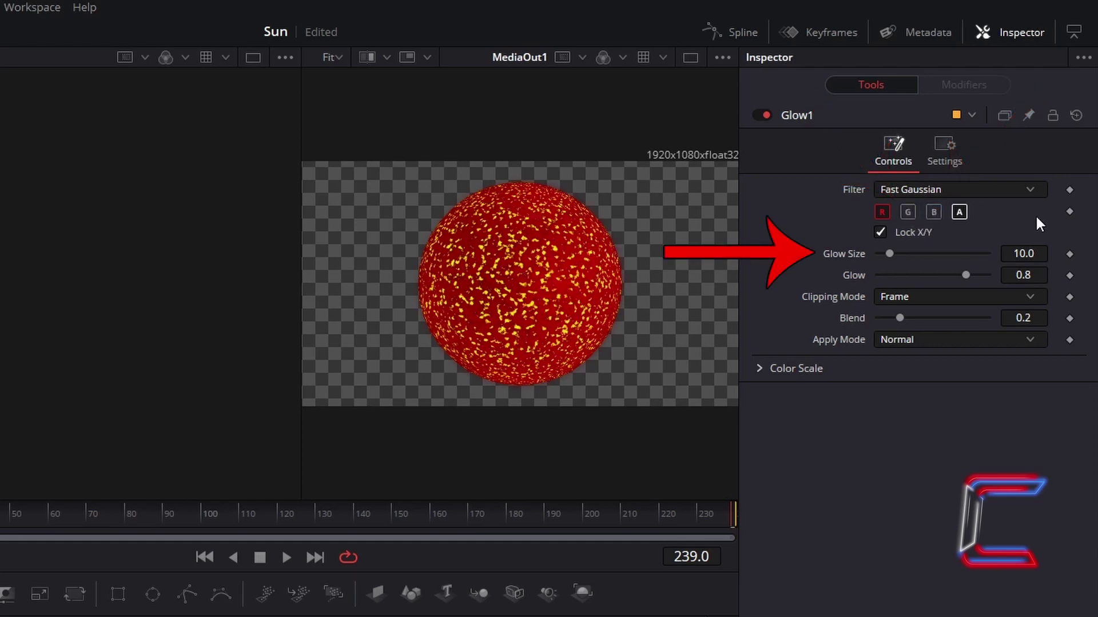
{"action": "left_click", "coordinate": [1032, 247]}
{"action": "type", "text": "120"}
{"action": "key", "text": "Tab"}
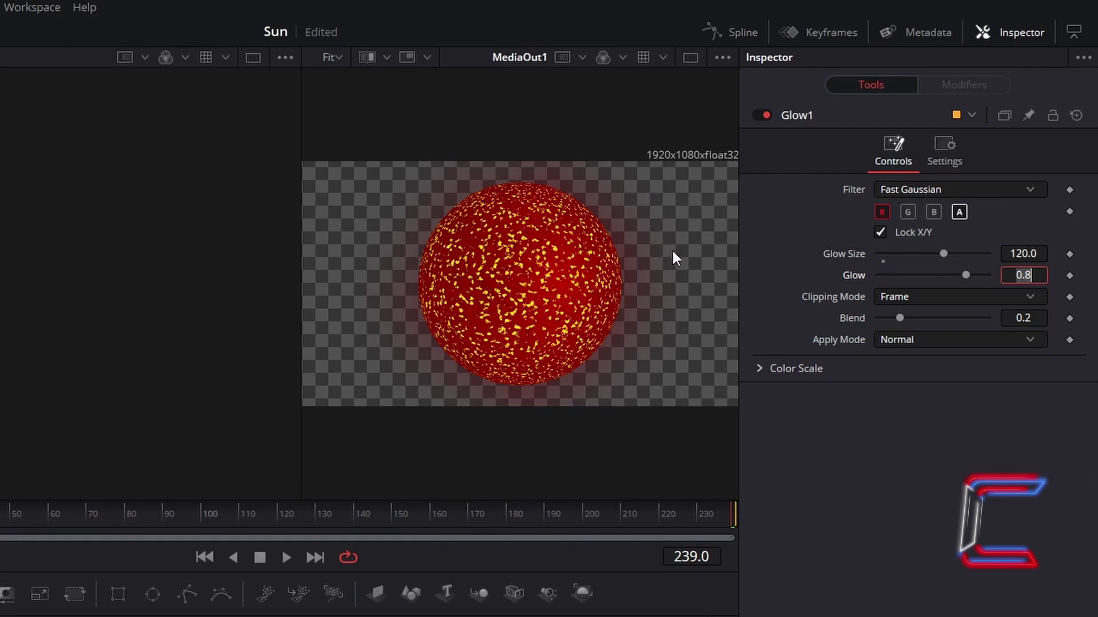
Set the glow's Color Scale Red Scale to 1.2
{"action": "left_click", "coordinate": [805, 372]}
{"action": "left_click", "coordinate": [805, 371]}
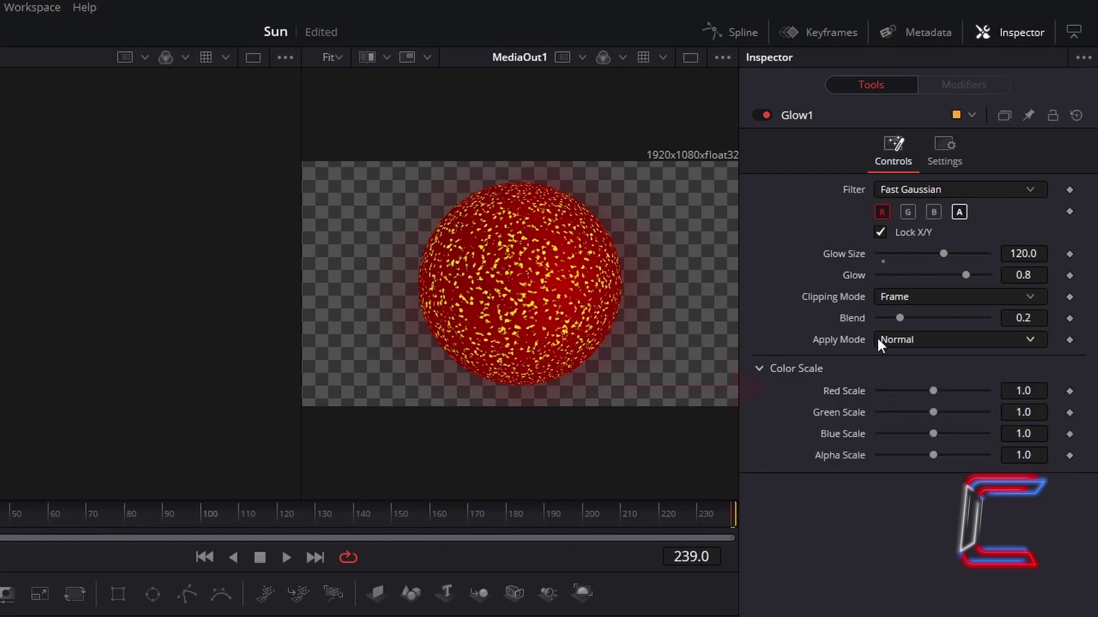
{"action": "left_click", "coordinate": [1048, 389]}
{"action": "type", "text": "1.2"}
{"action": "key", "text": "Tab"}
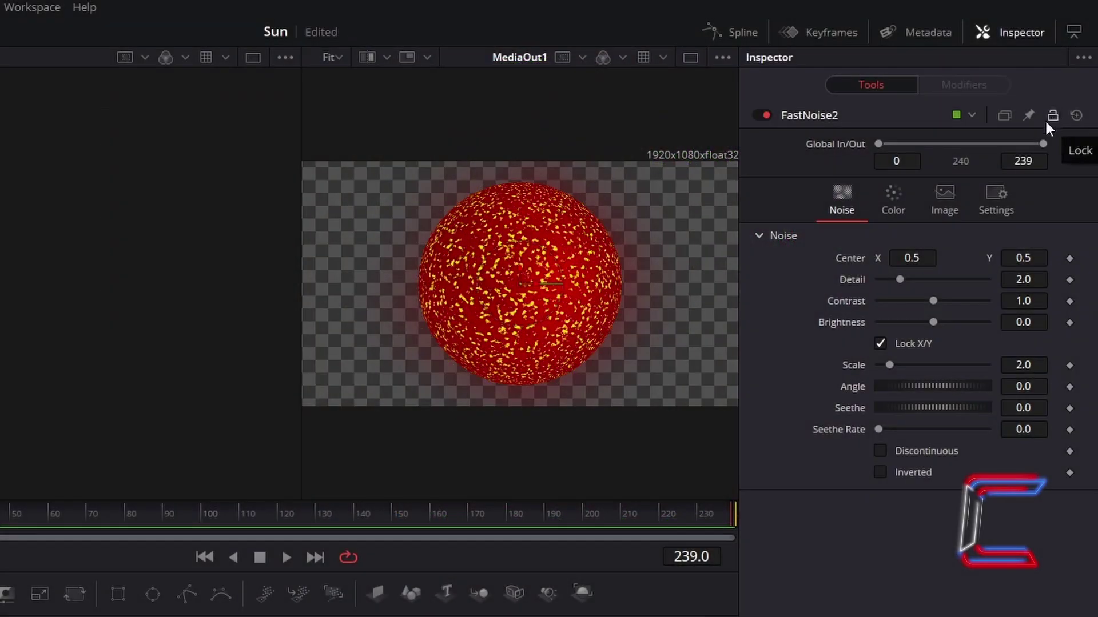
Set FastNoise2's Scale to 25 and its Seethe Rate to 0.1
{"action": "left_click", "coordinate": [1043, 364]}
{"action": "type", "text": "25"}
{"action": "key", "text": "Tab"}
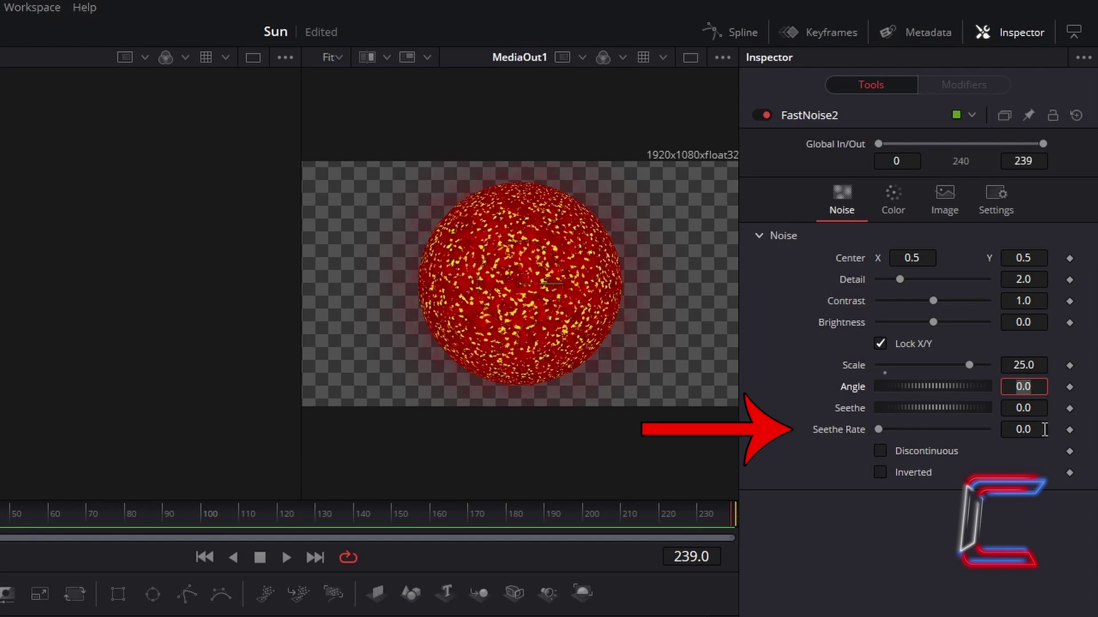
{"action": "left_click", "coordinate": [1045, 429]}
{"action": "key", "text": "BackSpace"}
{"action": "type", "text": "1"}
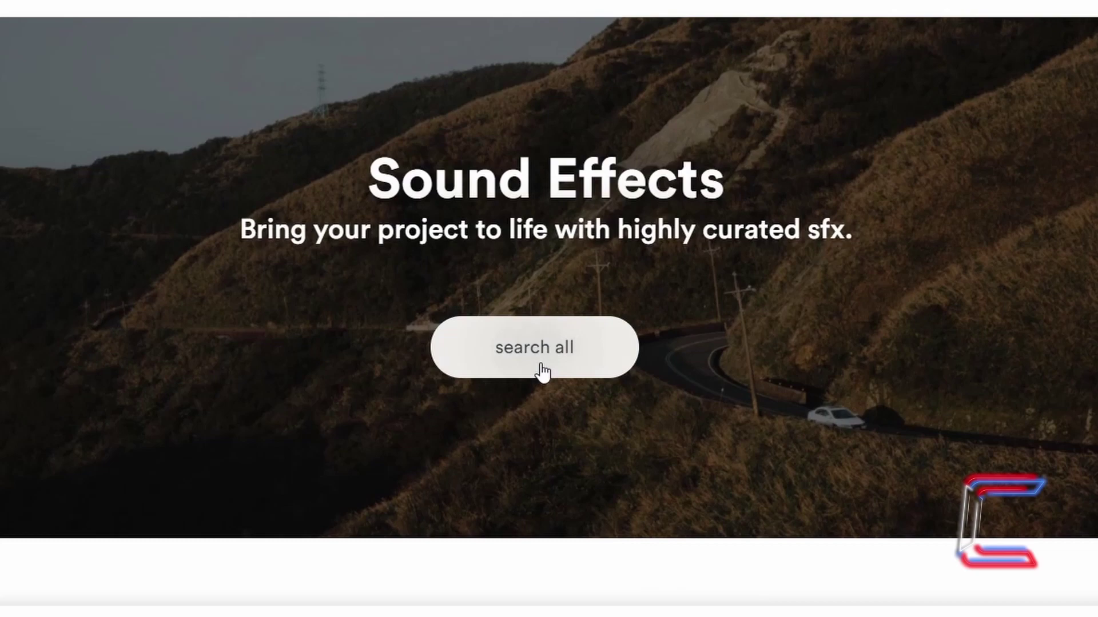
Filter the audiio music library by chill and cheerful moods, then open a track's options menu
{"action": "left_click", "coordinate": [544, 365]}
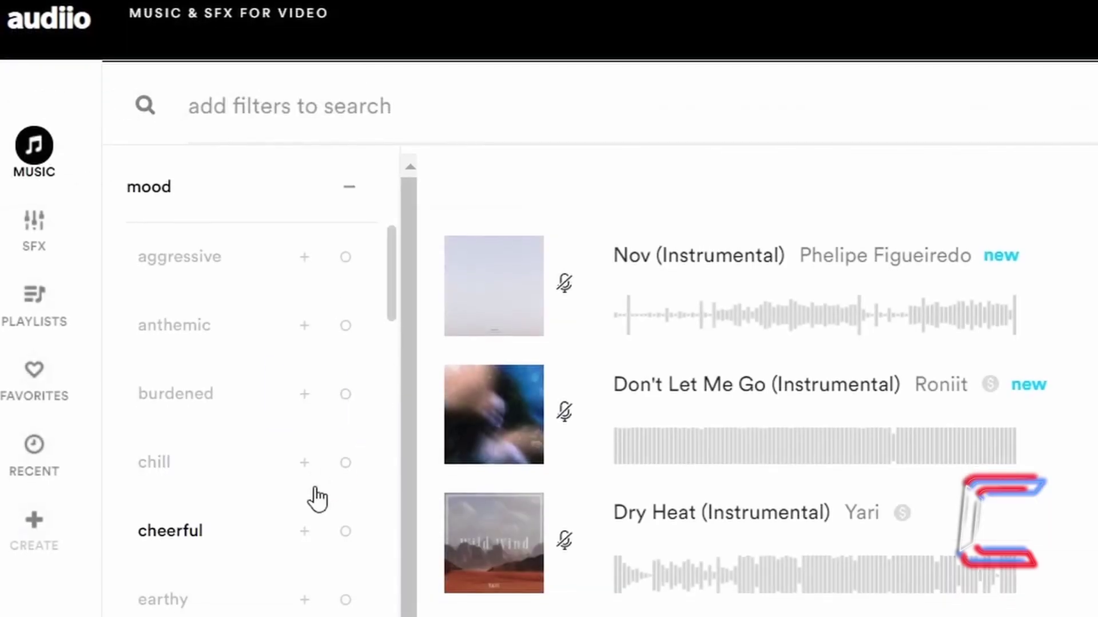
{"action": "left_click", "coordinate": [305, 459]}
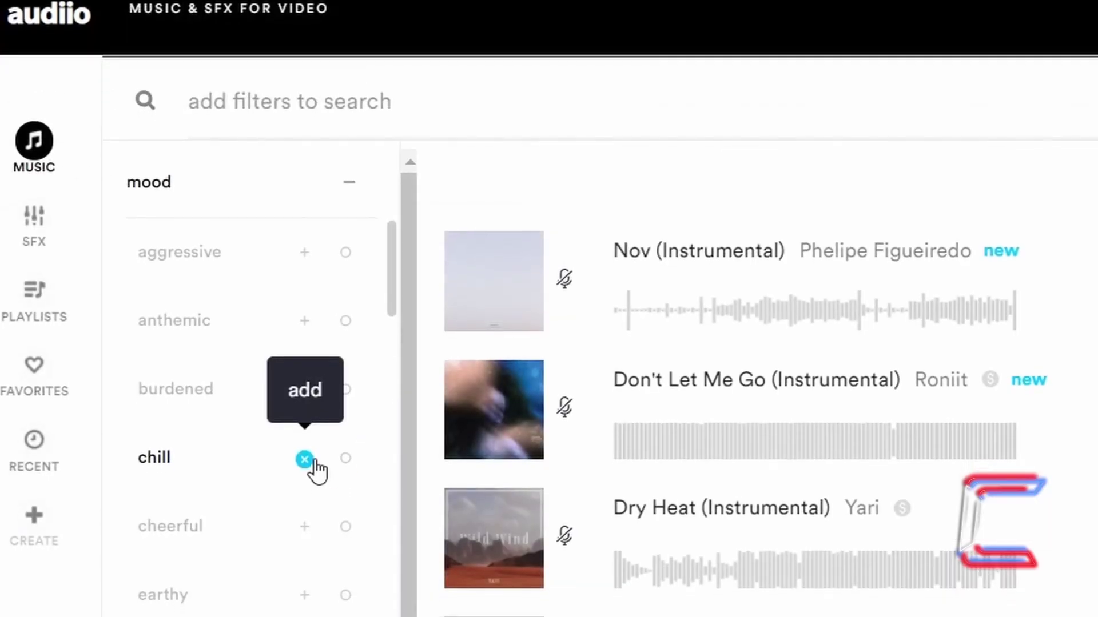
{"action": "left_click", "coordinate": [305, 522]}
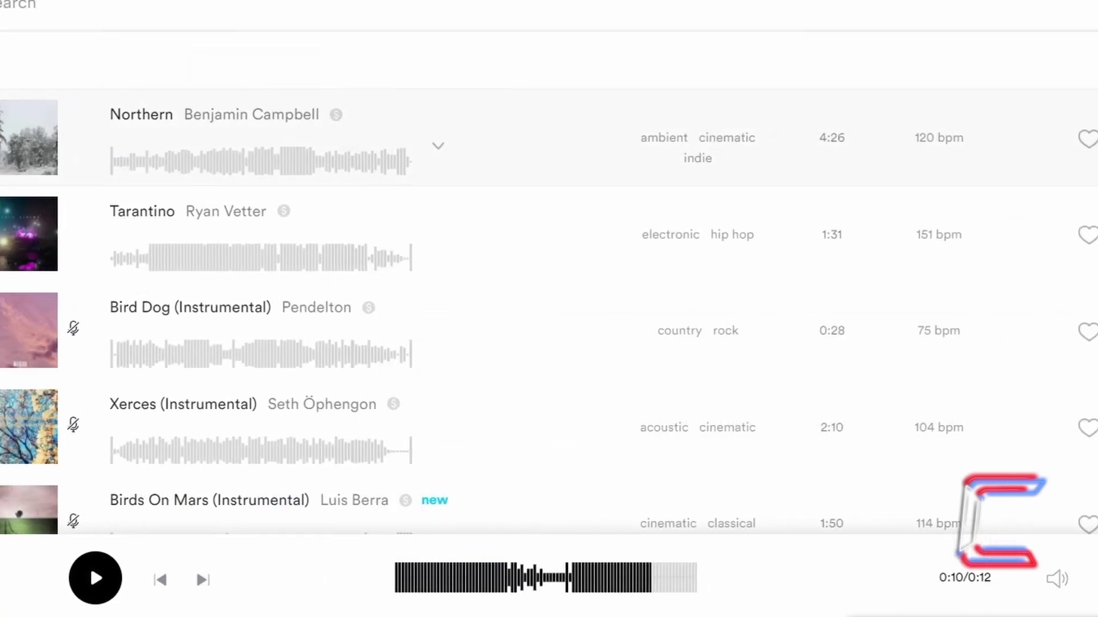
{"action": "left_click", "coordinate": [1061, 208]}
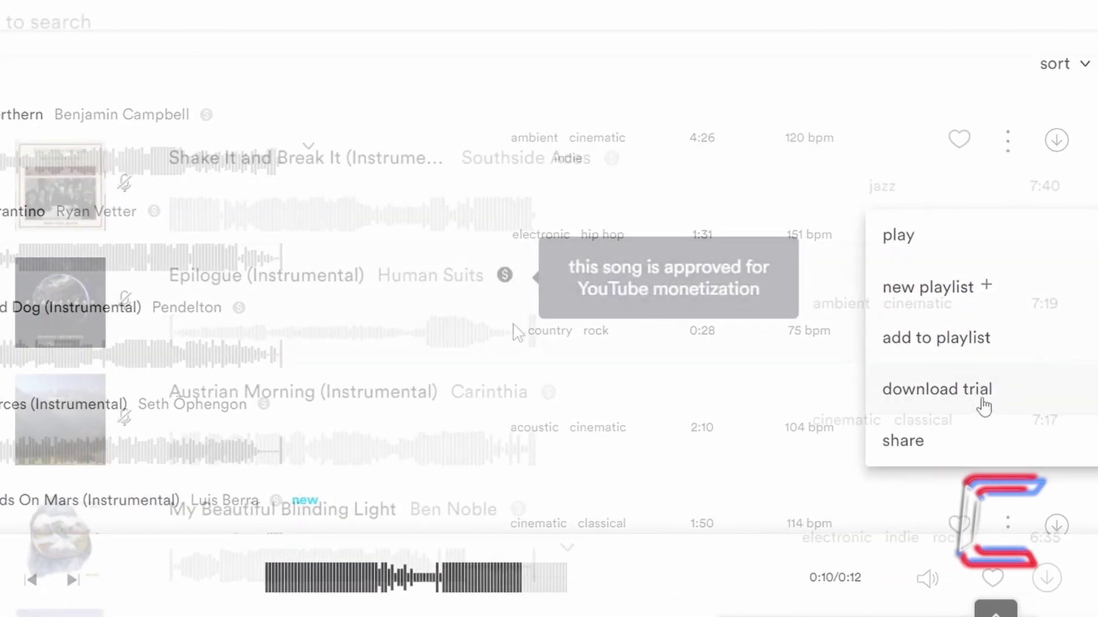